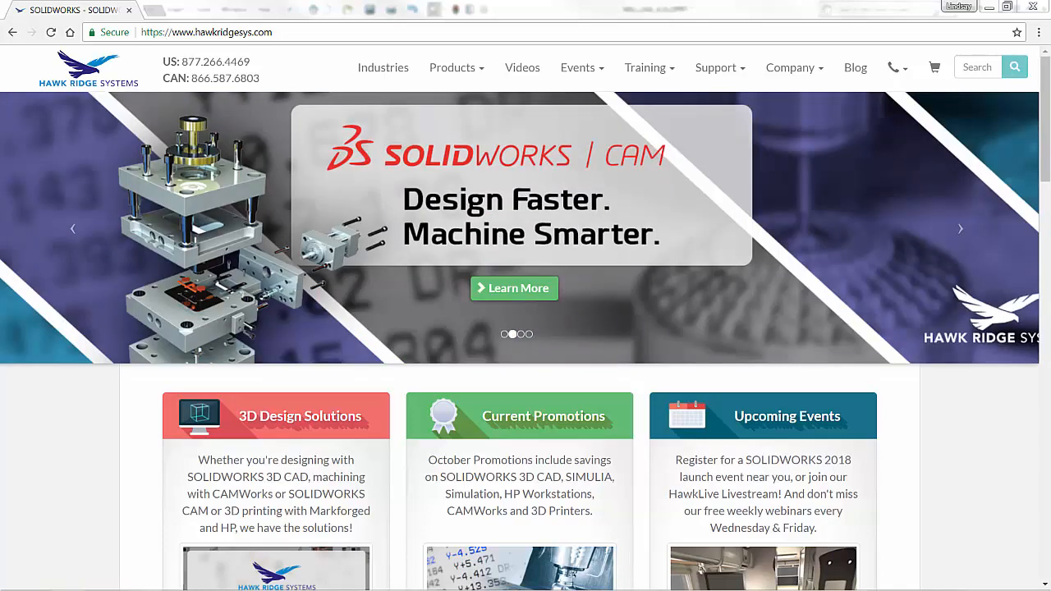
# - Open the CAM Post Processors page among the machining products on the Hawk Ridge Systems website
pyautogui.click(284, 31)
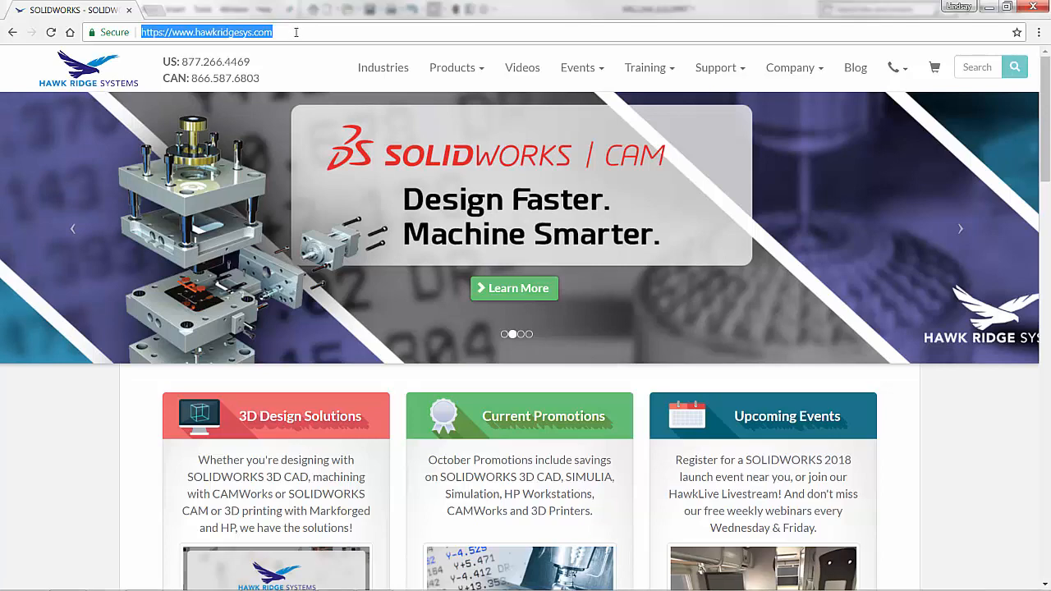
pyautogui.moveTo(469, 71)
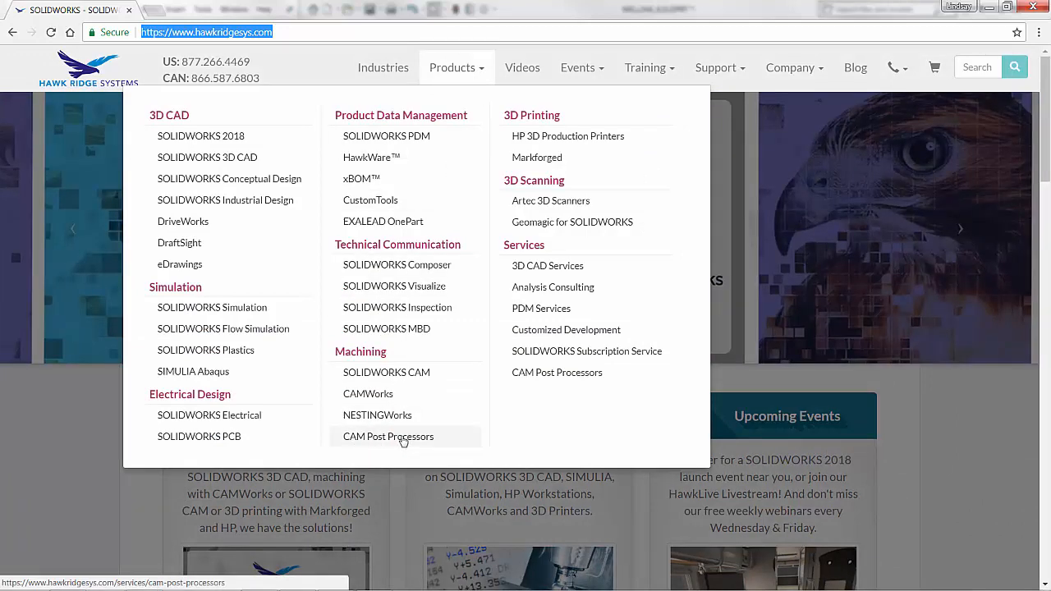
pyautogui.click(403, 440)
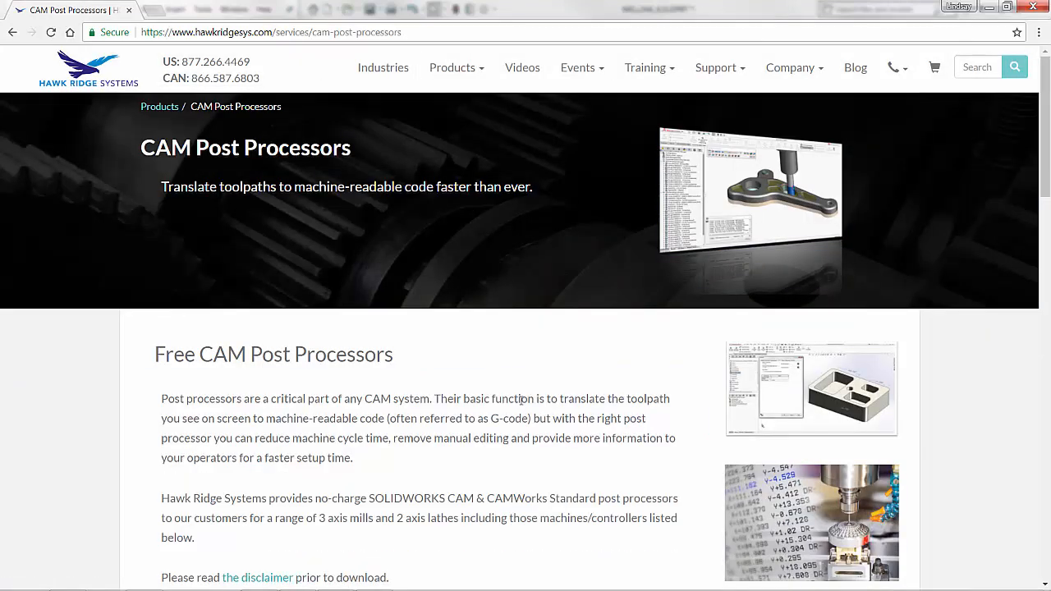
pyautogui.scroll(-3, 521, 400)
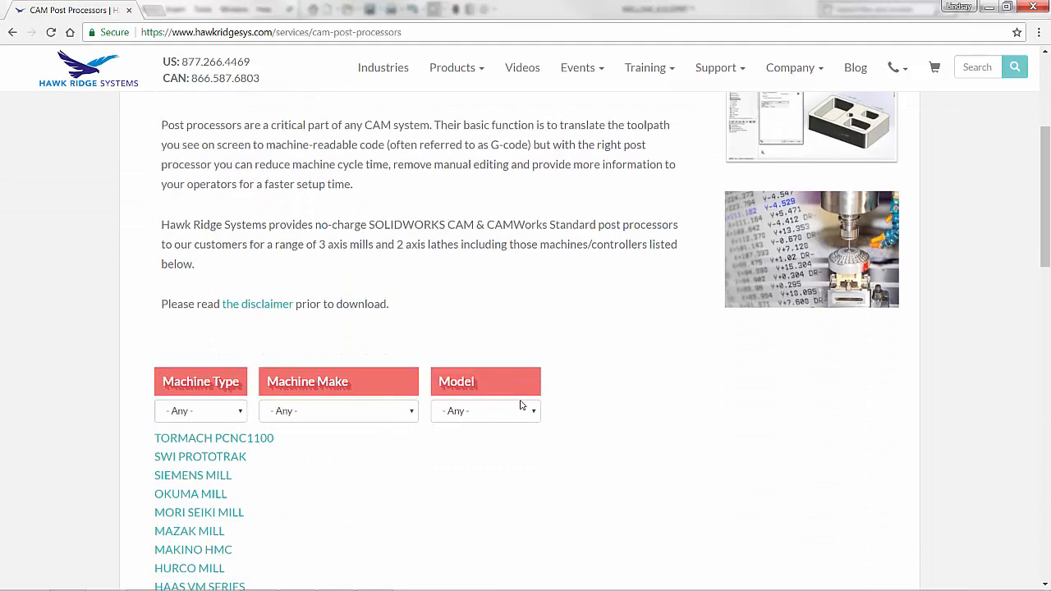
pyautogui.scroll(1, 520, 405)
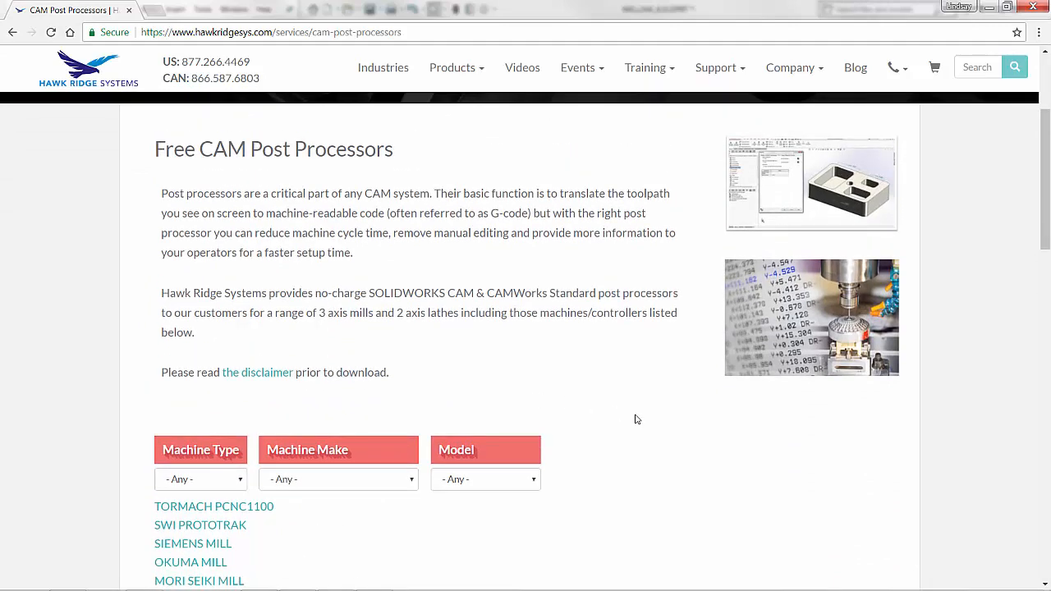
pyautogui.scroll(-3, 635, 420)
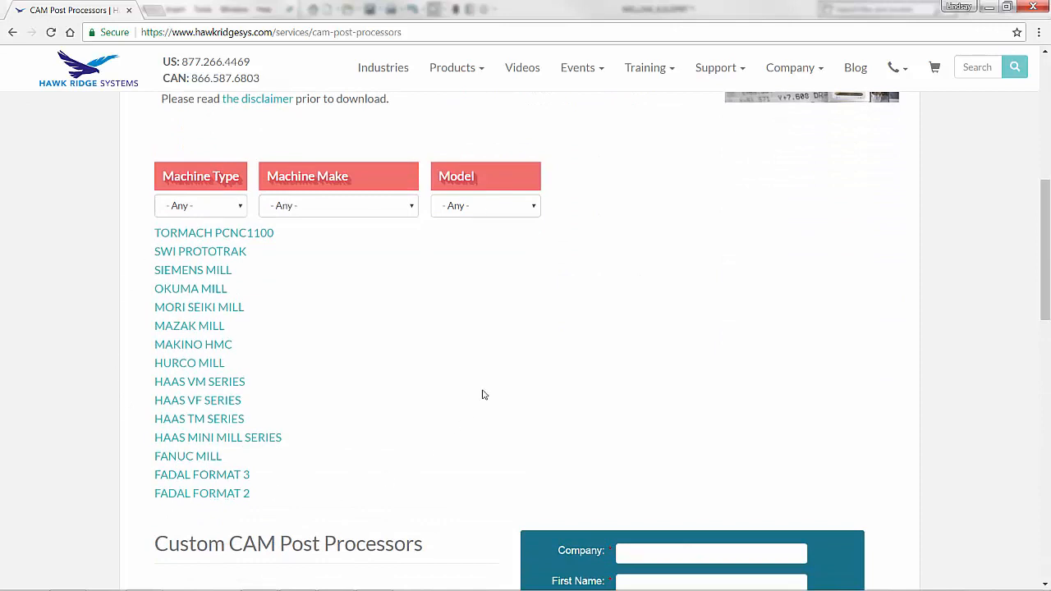
# - Filter the free post processors by machine type Mill and make HAAS, and open the HAAS VF SERIES post
pyautogui.click(238, 209)
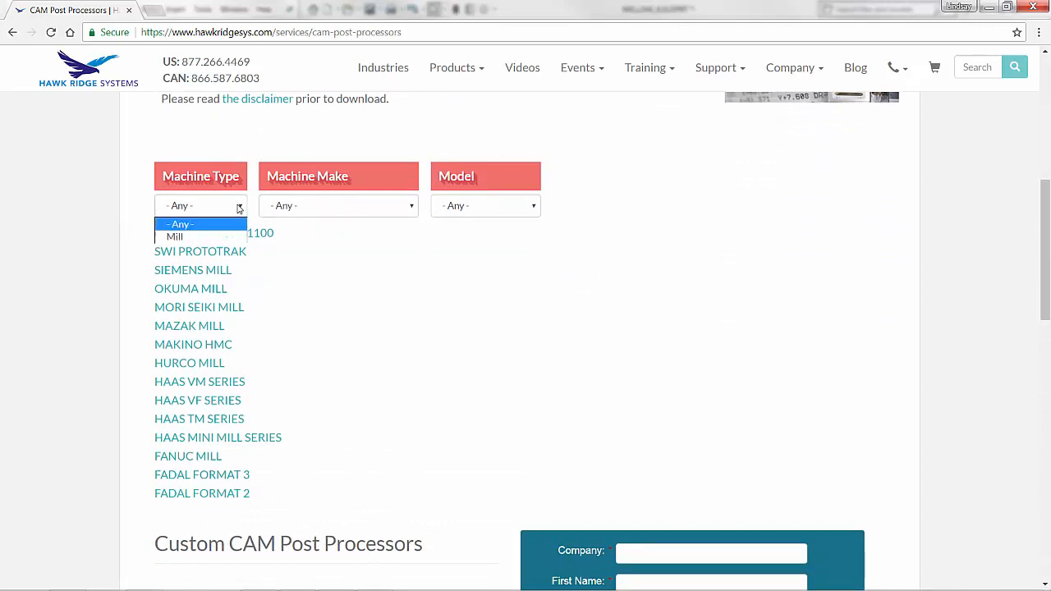
pyautogui.click(209, 238)
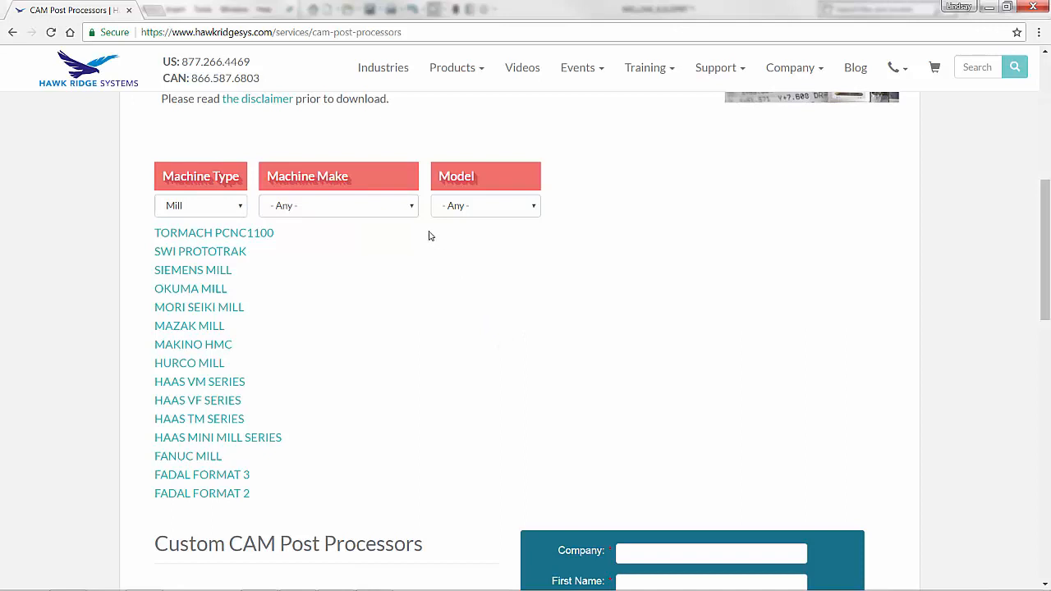
pyautogui.click(412, 208)
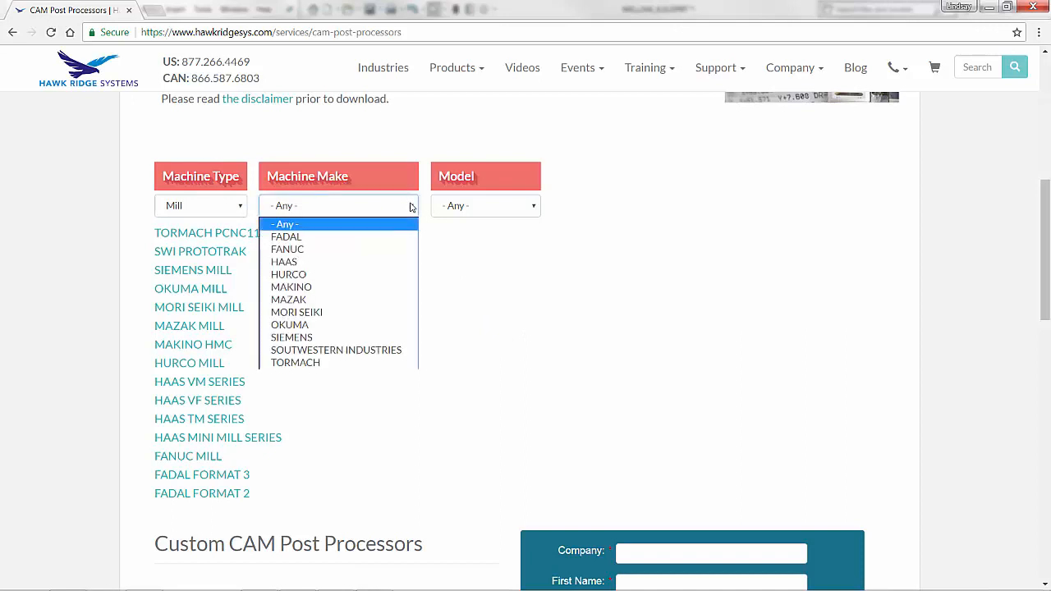
pyautogui.click(320, 262)
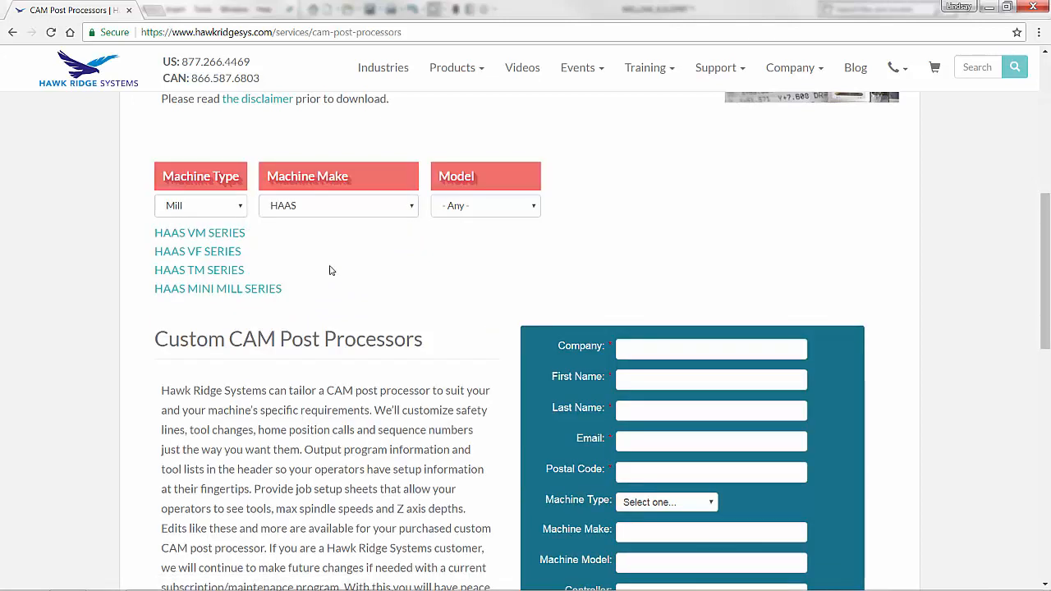
pyautogui.click(229, 254)
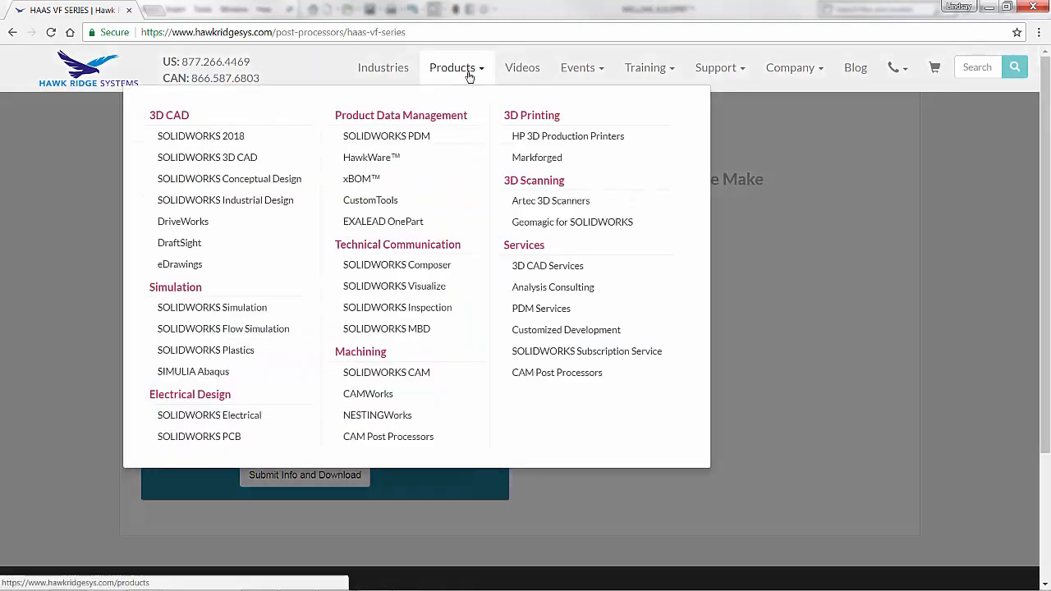
# - Review the Custom CAM Post Processors request form on the CAM Post Processors page, and close the browser
pyautogui.click(387, 437)
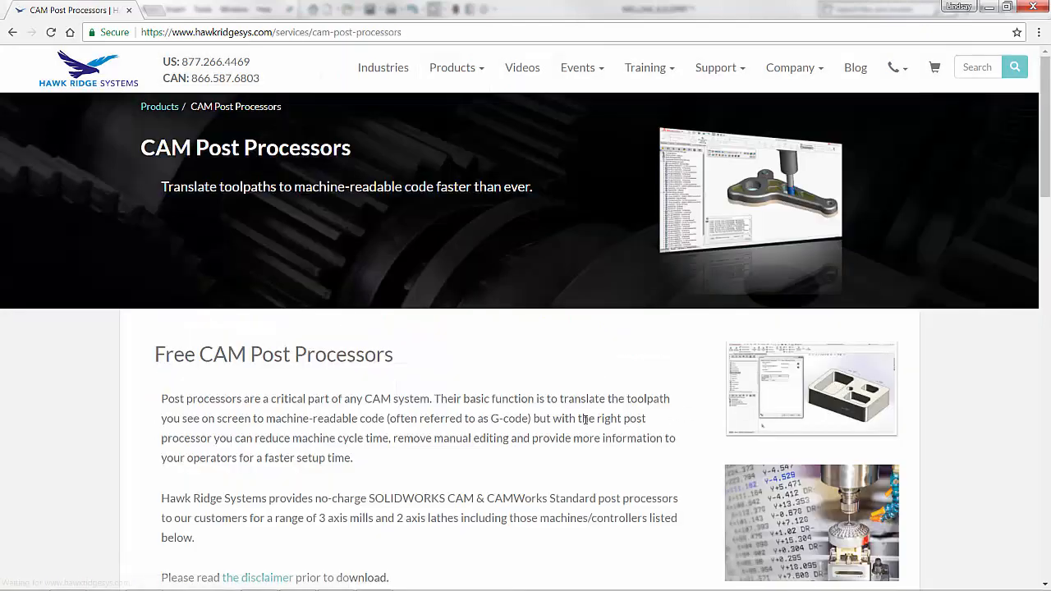
pyautogui.scroll(-5, 578, 424)
pyautogui.scroll(-6, 577, 425)
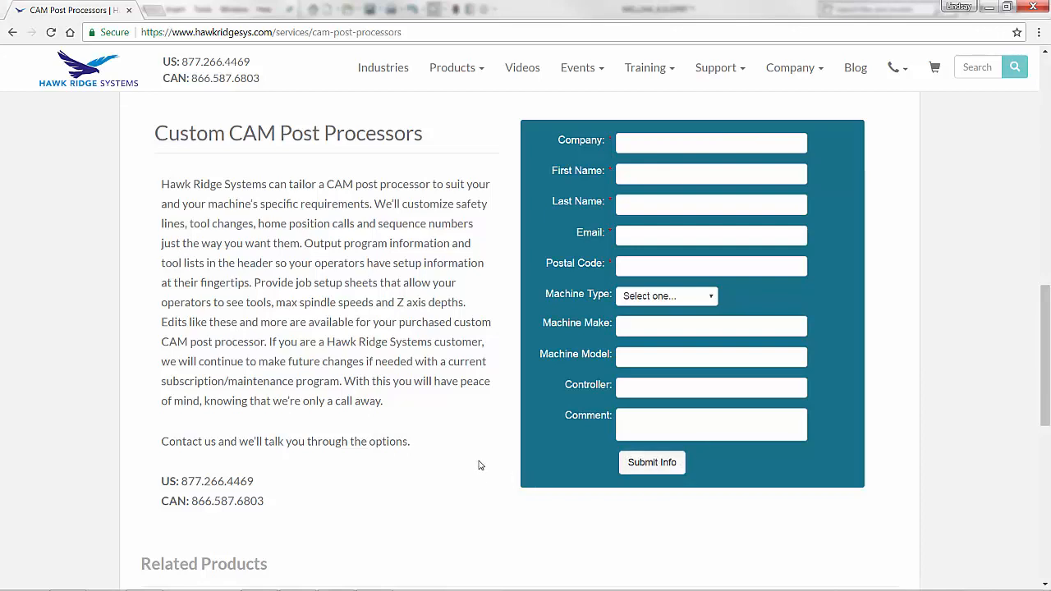
pyautogui.click(1031, 8)
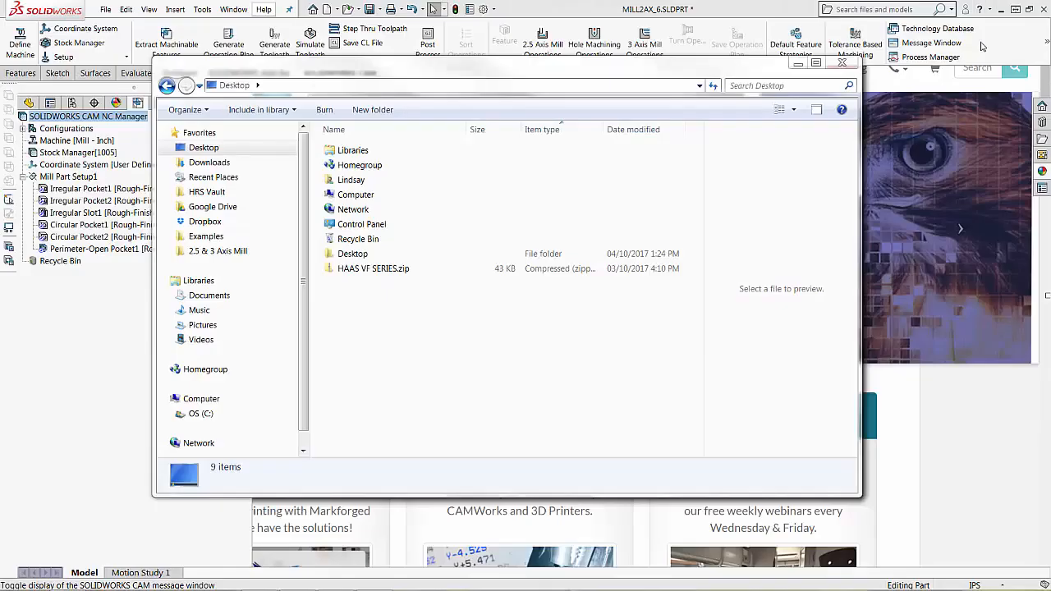
# - Extract HAAS VF SERIES.zip from the desktop into its default folder and open the inner HAAS VF SERIES folder
pyautogui.rightClick(370, 272)
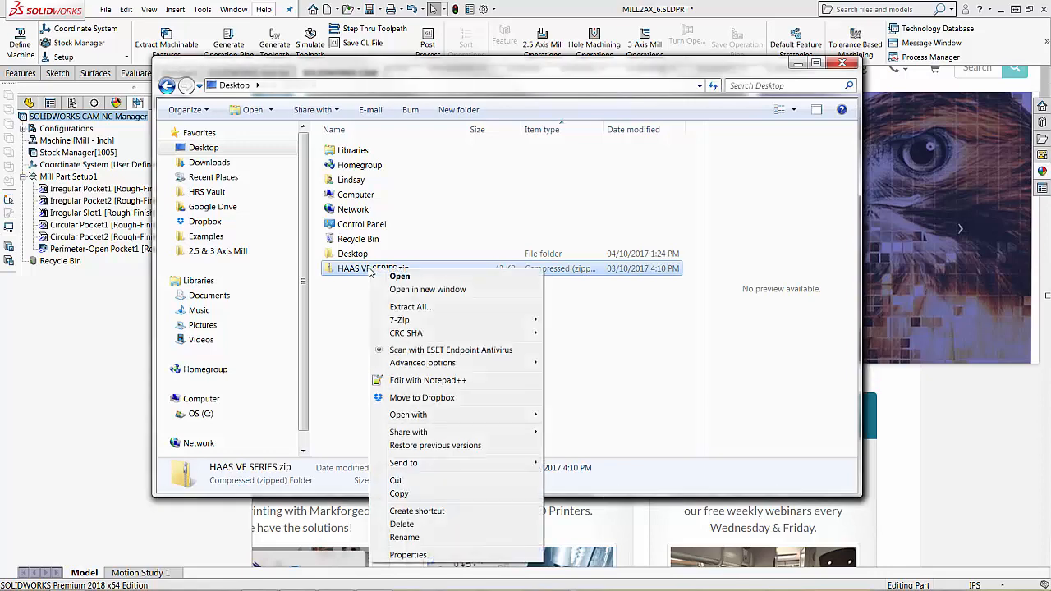
pyautogui.click(419, 309)
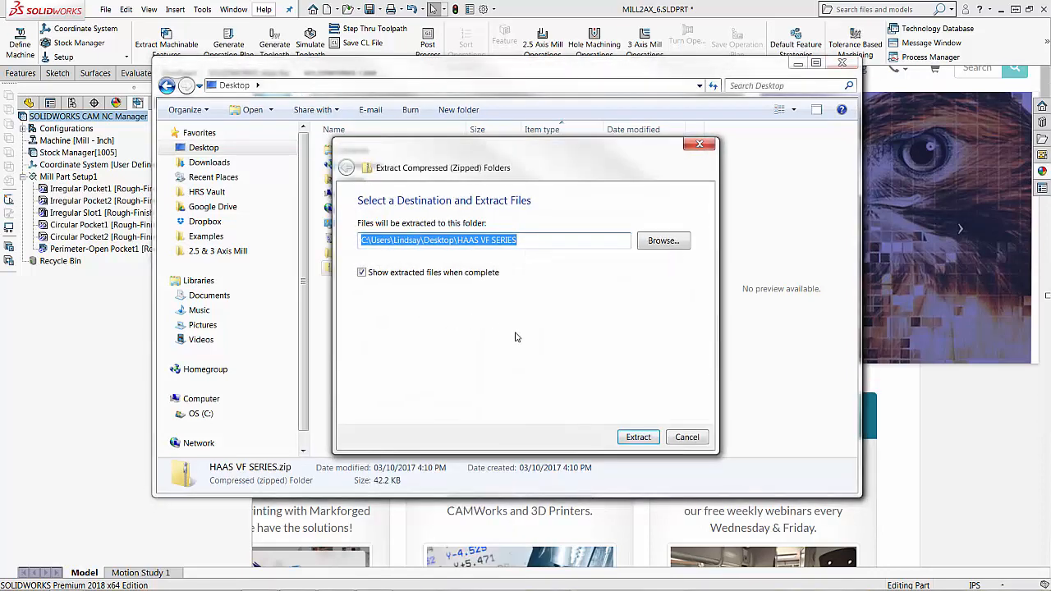
pyautogui.click(631, 440)
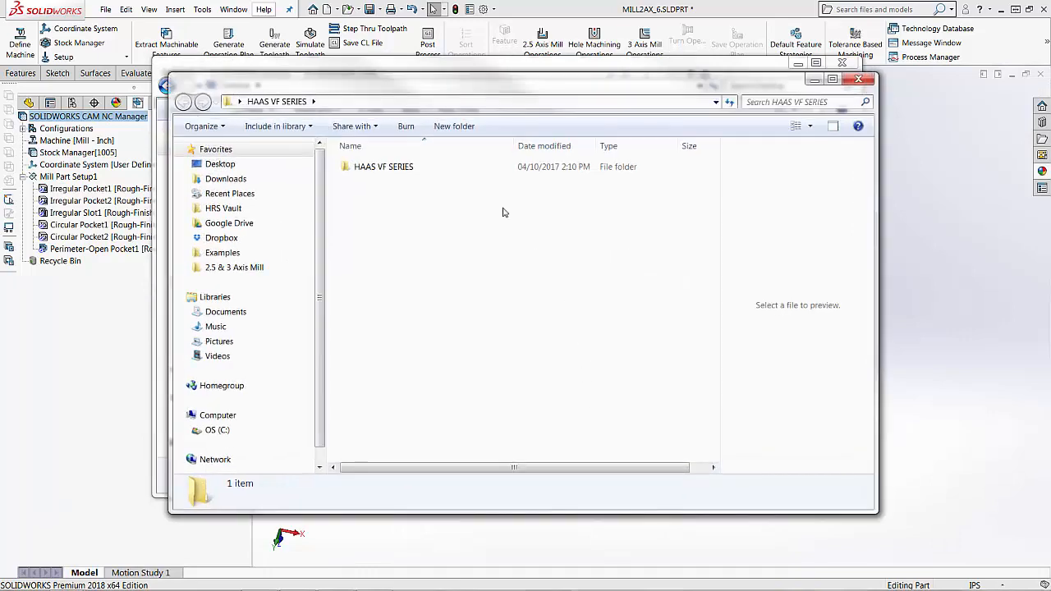
pyautogui.doubleClick(384, 167)
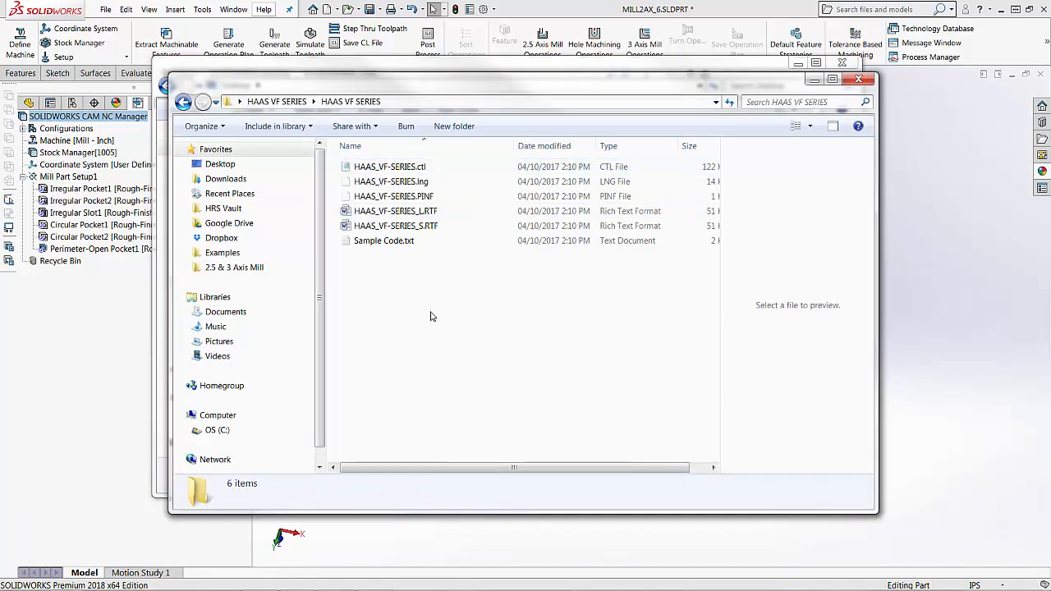
# - Read through the posted G-code in Sample Code.txt from start to end, and close the file
pyautogui.click(383, 241)
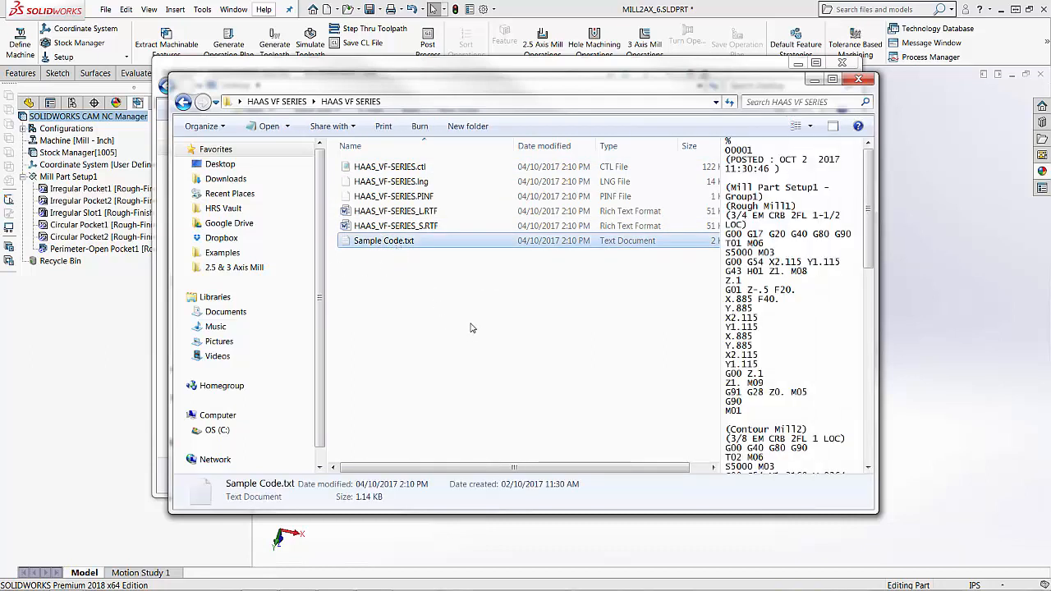
pyautogui.doubleClick(431, 241)
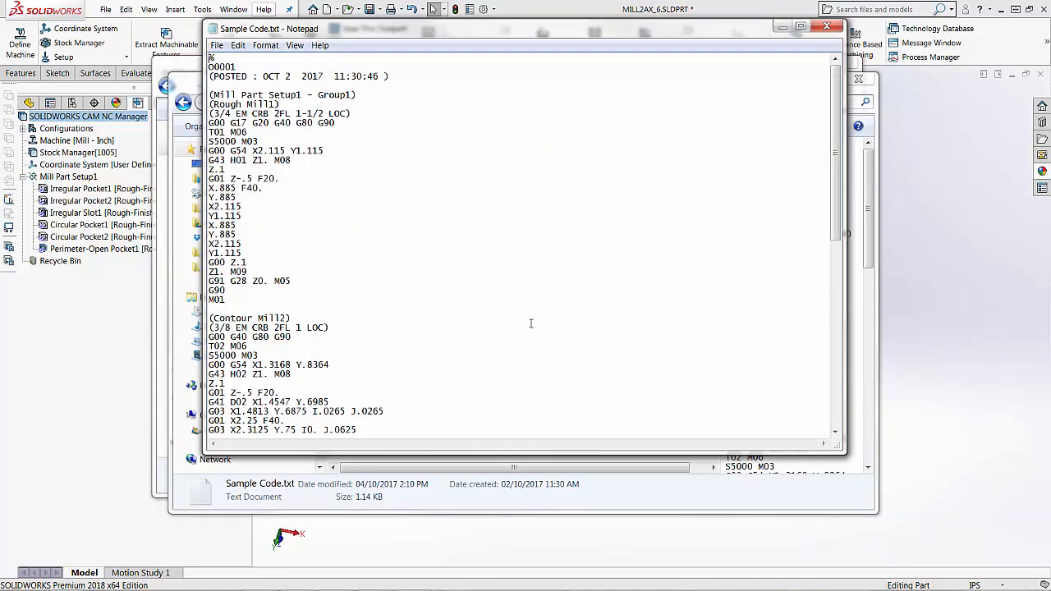
pyautogui.scroll(-6, 474, 234)
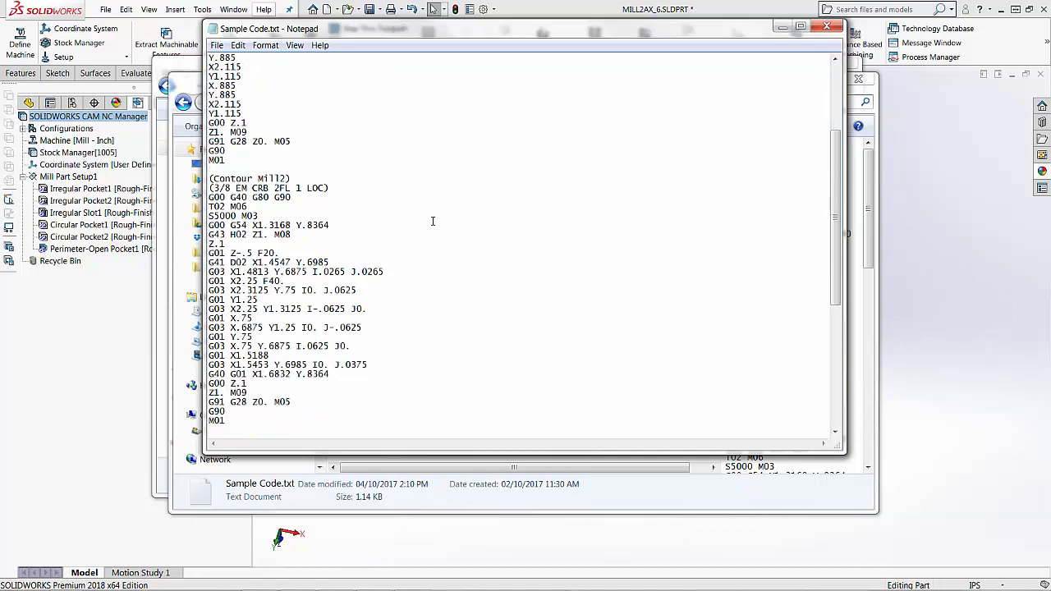
pyautogui.scroll(-9, 433, 221)
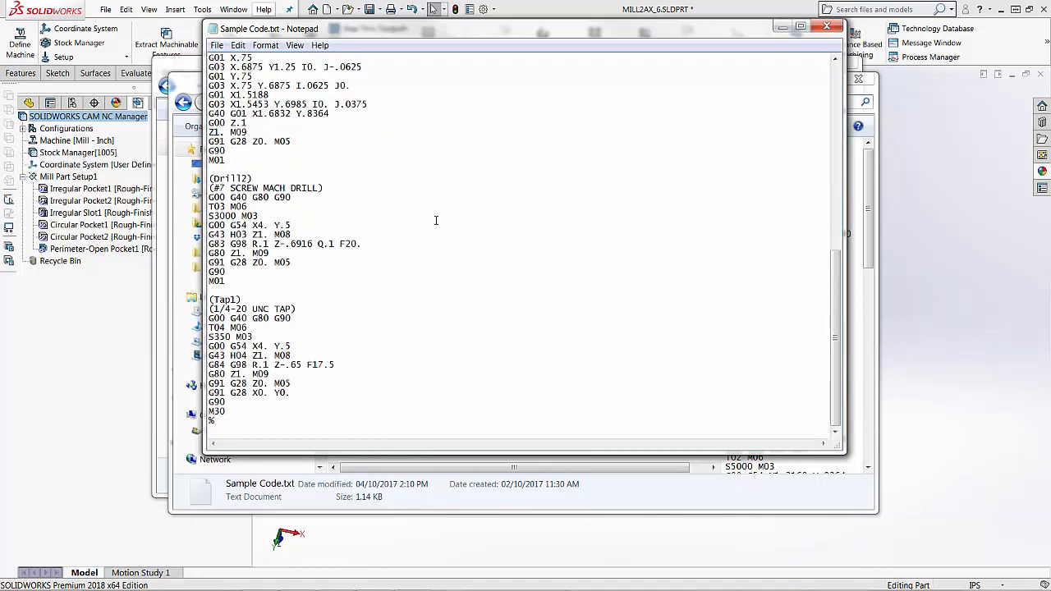
pyautogui.scroll(16, 438, 220)
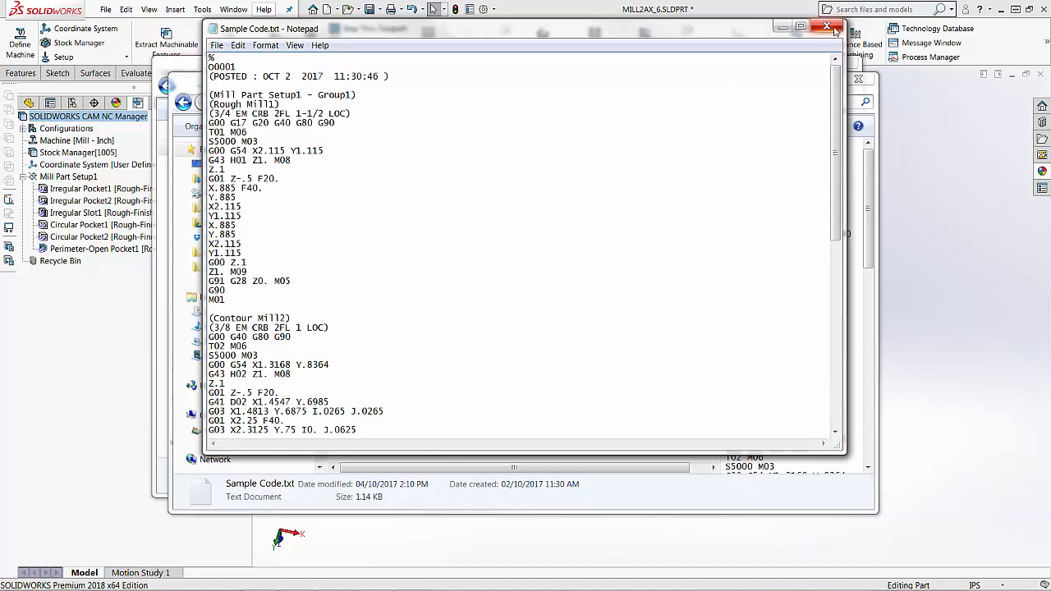
pyautogui.click(831, 29)
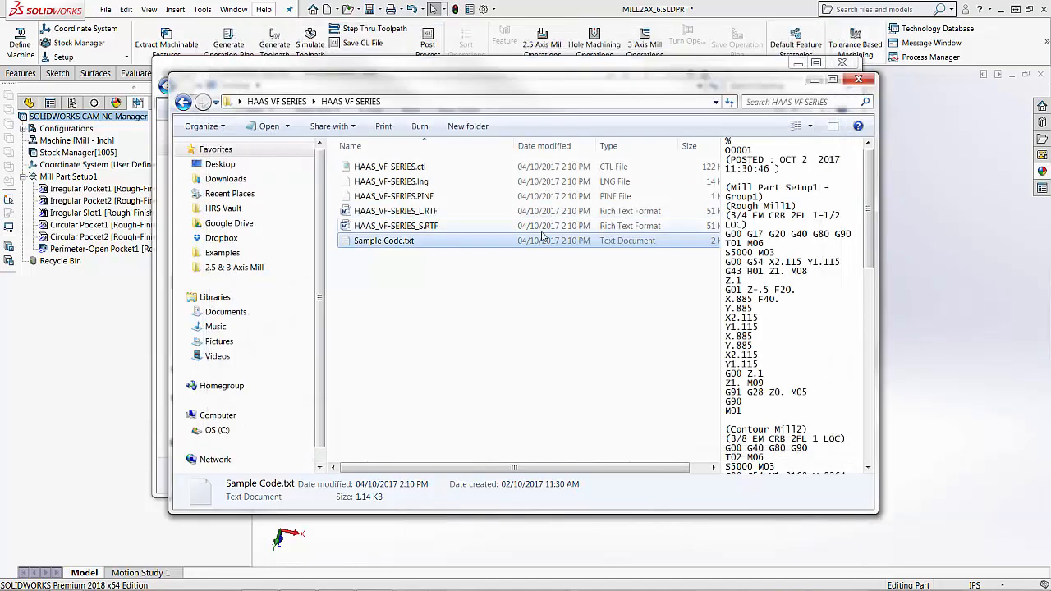
# - Copy the five HAAS_VF-SERIES post files (CTL, LNG, PINF and both RTF files), leaving out Sample Code.txt
pyautogui.click(397, 167)
pyautogui.keyDown('shift'); pyautogui.click(380, 226); pyautogui.keyUp('shift')
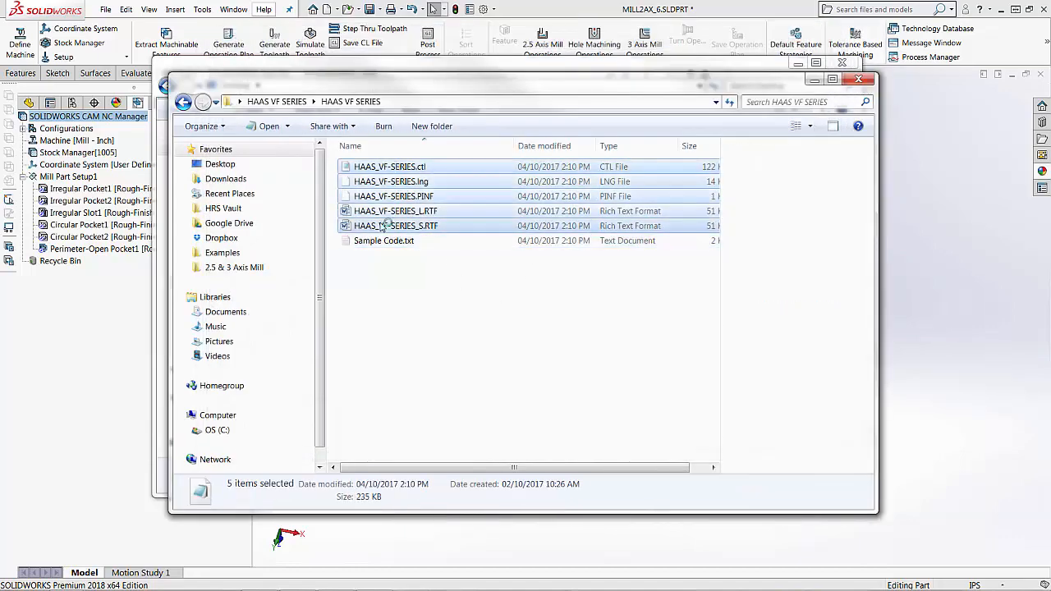
pyautogui.rightClick(439, 232)
pyautogui.click(483, 375)
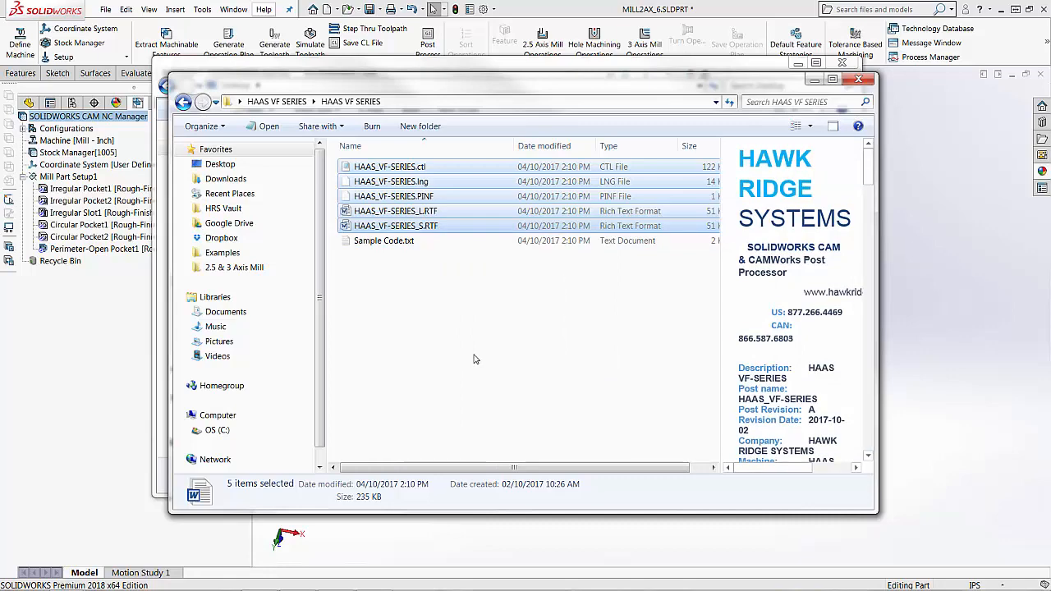
pyautogui.click(474, 359)
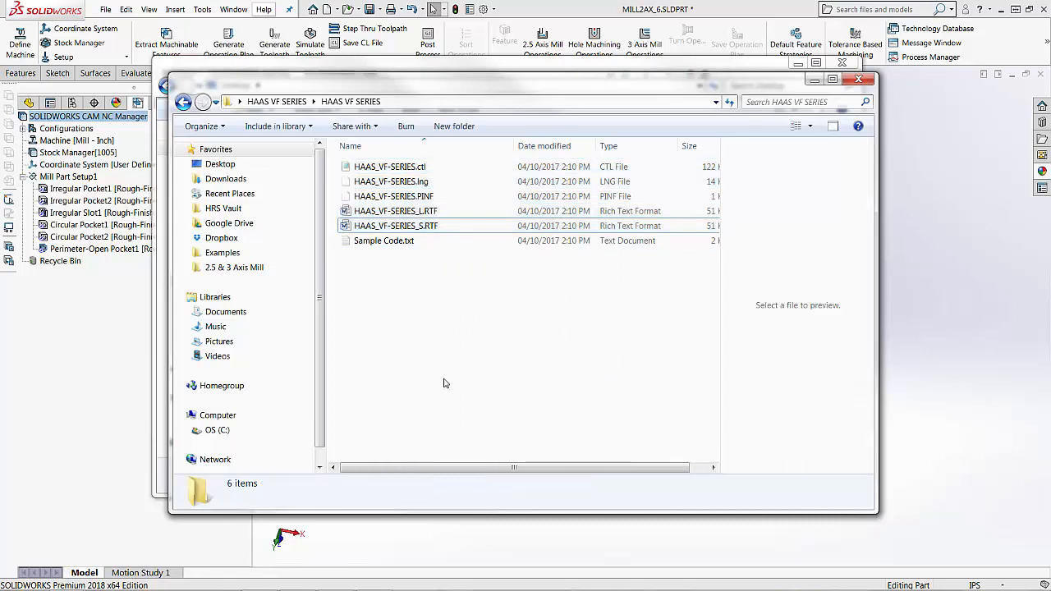
# - Open the folder C:\ProgramData\SolidWorks\SOLIDWORKS CAM 2018\Posts\Mill
pyautogui.click(257, 432)
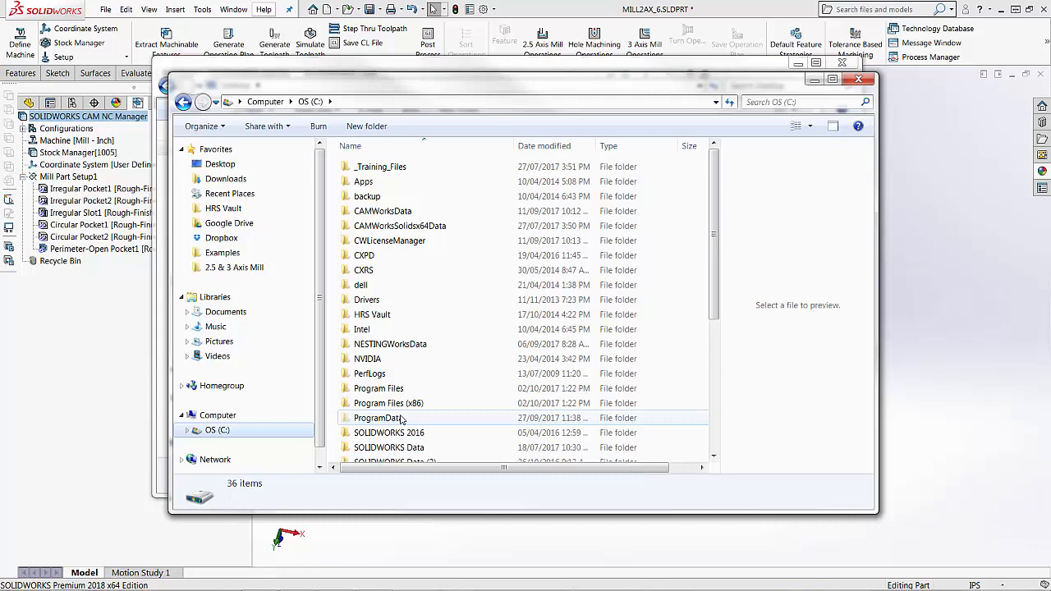
pyautogui.doubleClick(393, 419)
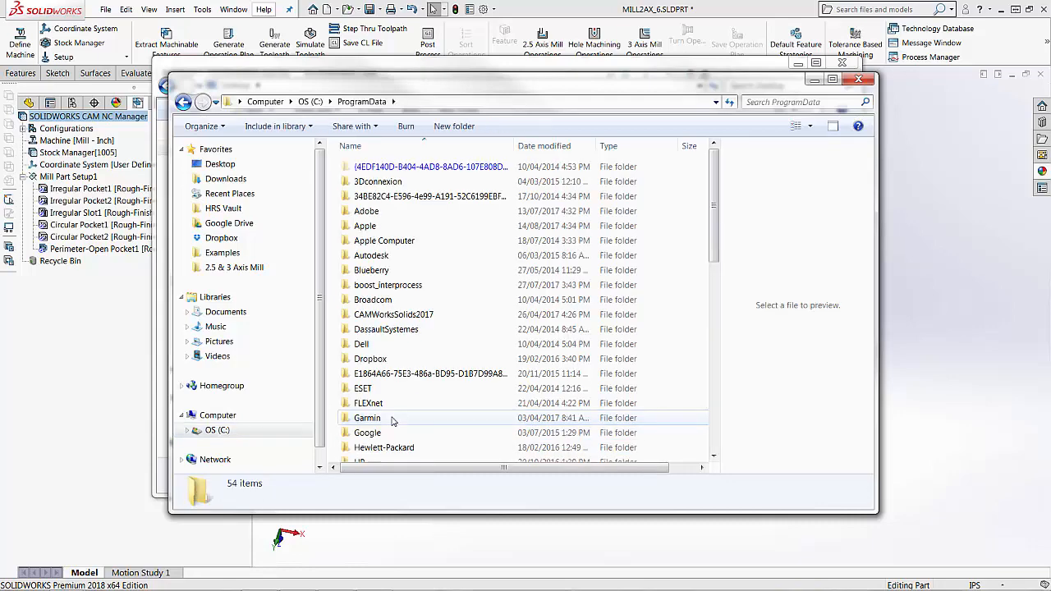
pyautogui.moveTo(715, 171); pyautogui.dragTo(662, 324)
pyautogui.scroll(-3, 444, 423)
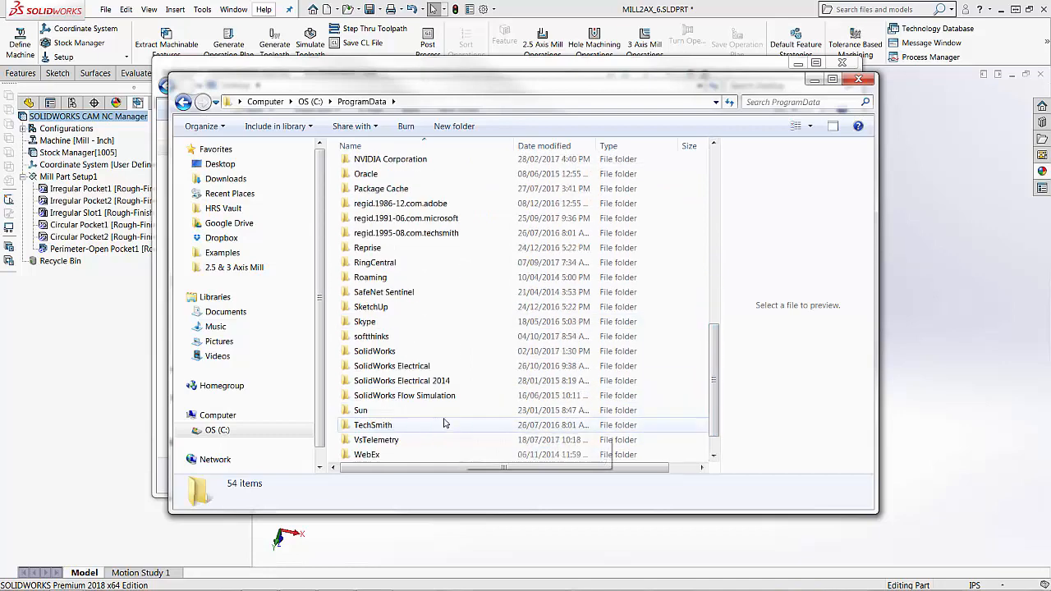
pyautogui.scroll(-1, 443, 423)
pyautogui.doubleClick(386, 321)
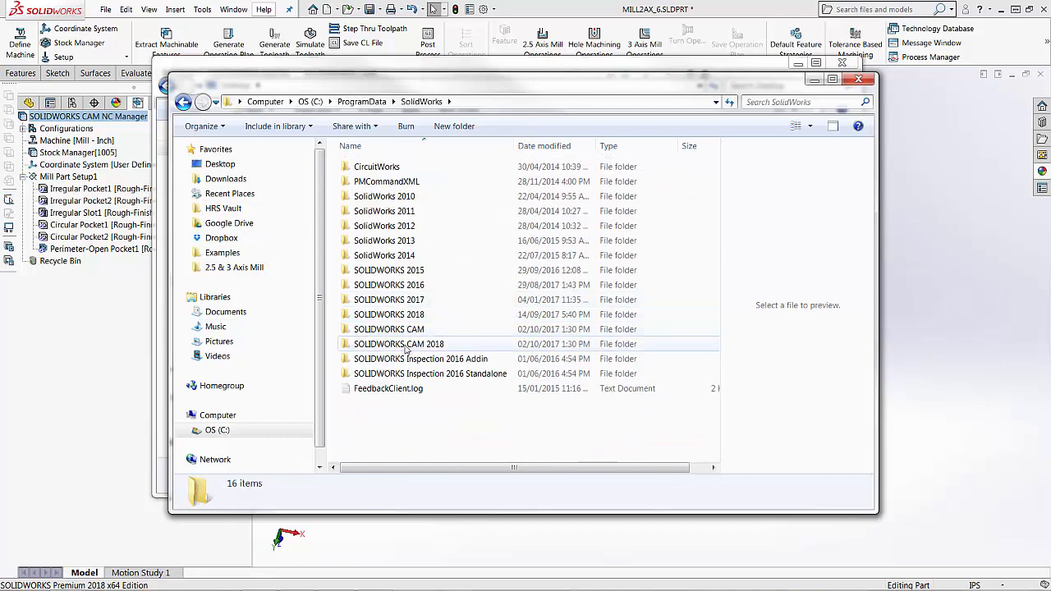
pyautogui.doubleClick(439, 349)
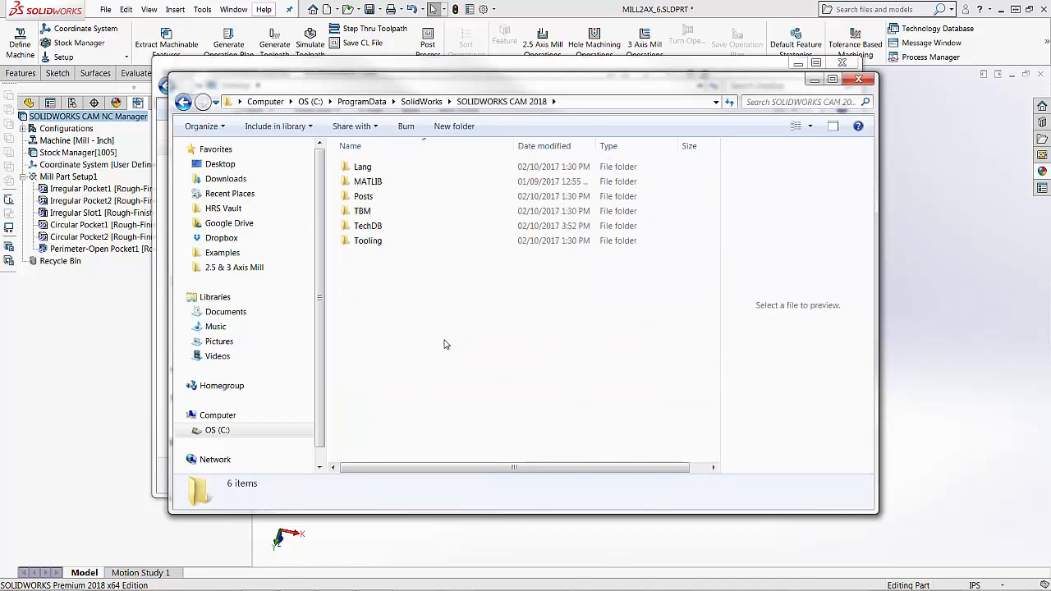
pyautogui.doubleClick(364, 198)
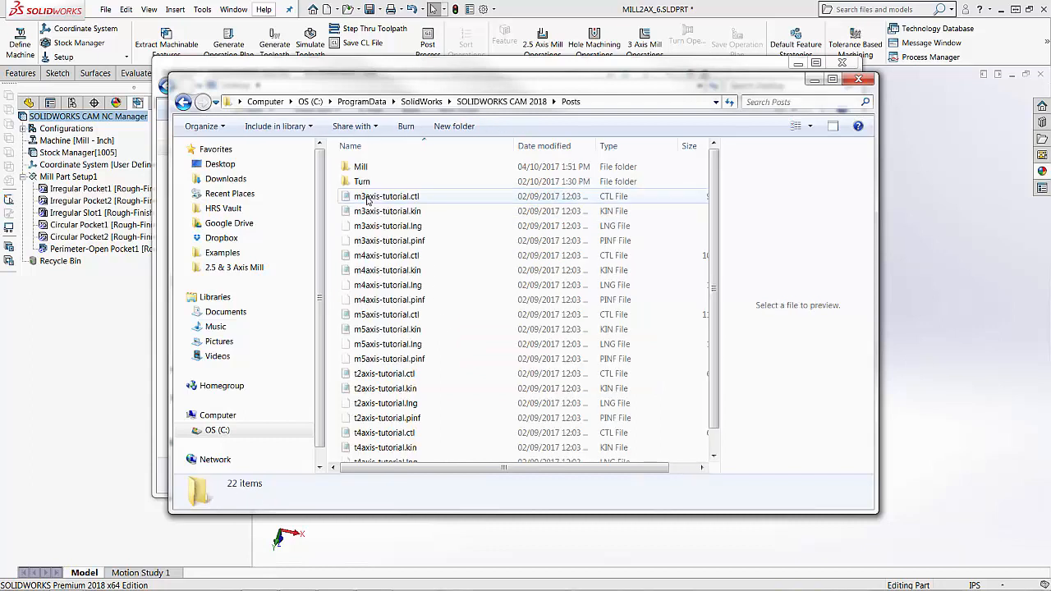
pyautogui.doubleClick(400, 169)
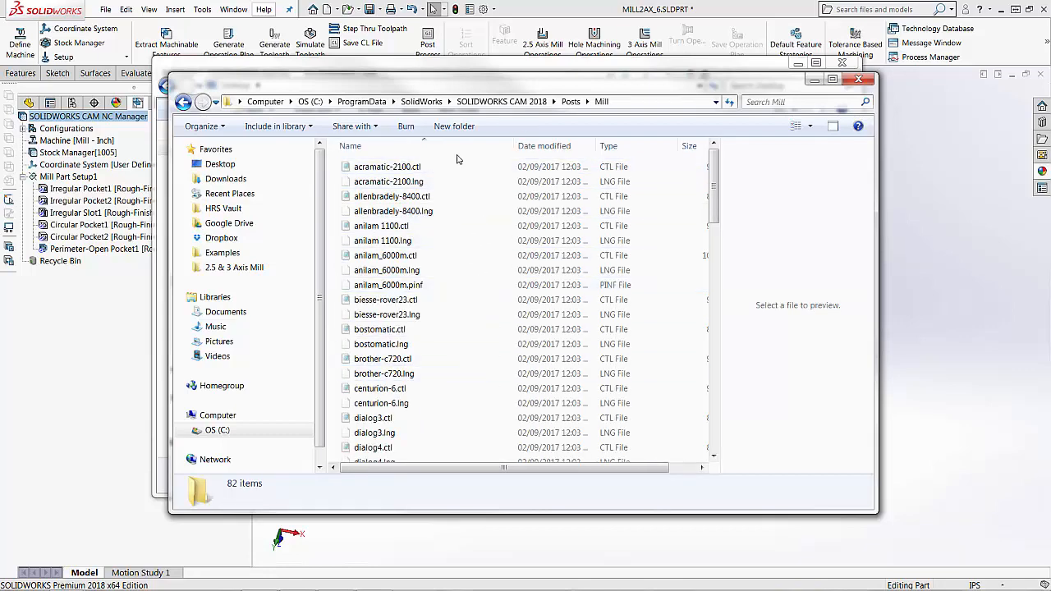
# - Paste the five copied HAAS_VF-SERIES post files into the Mill posts folder and close the folder window
pyautogui.rightClick(457, 160)
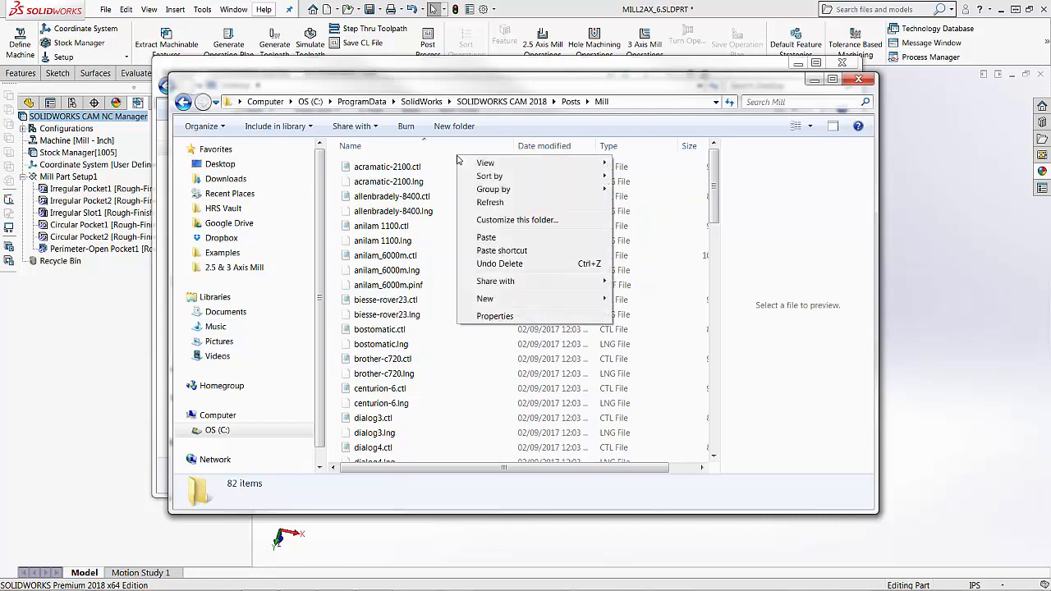
pyautogui.click(512, 241)
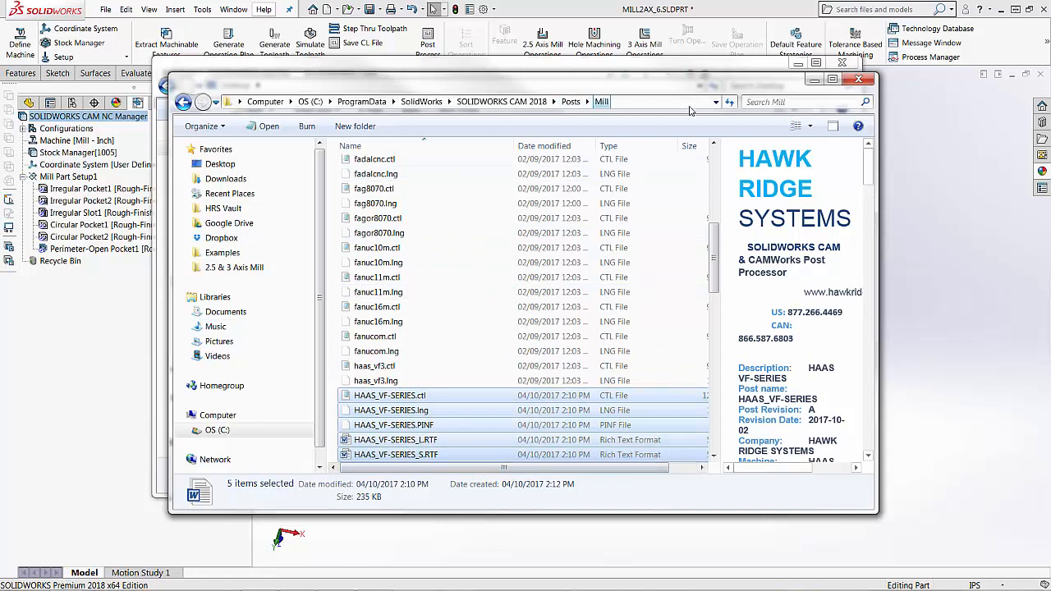
pyautogui.click(866, 78)
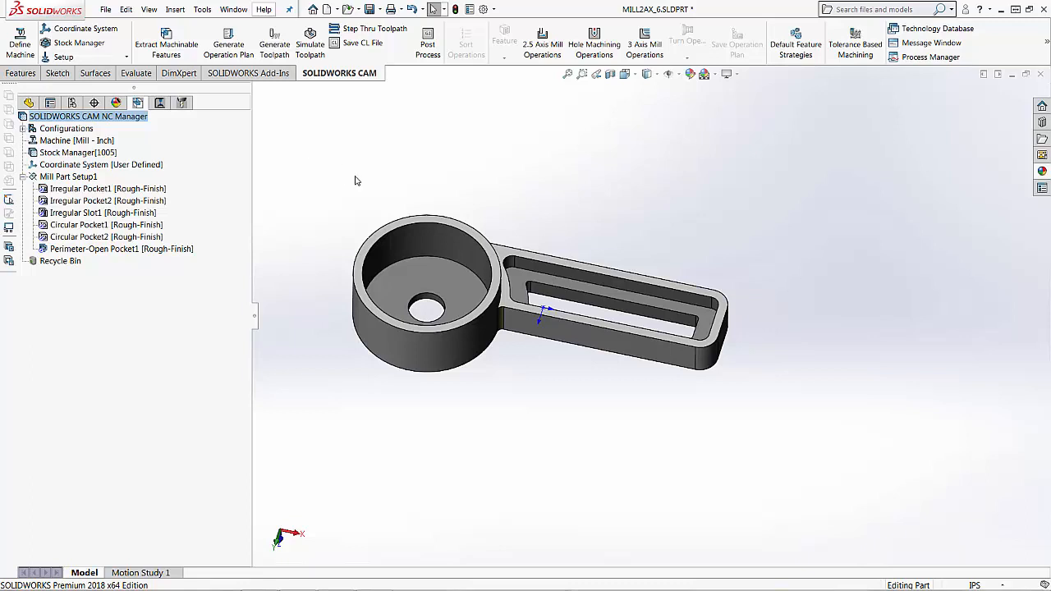
# - In the machine definition, make HAAS_VF-SERIES the active post processor in place of the Acramatic post
pyautogui.click(20, 49)
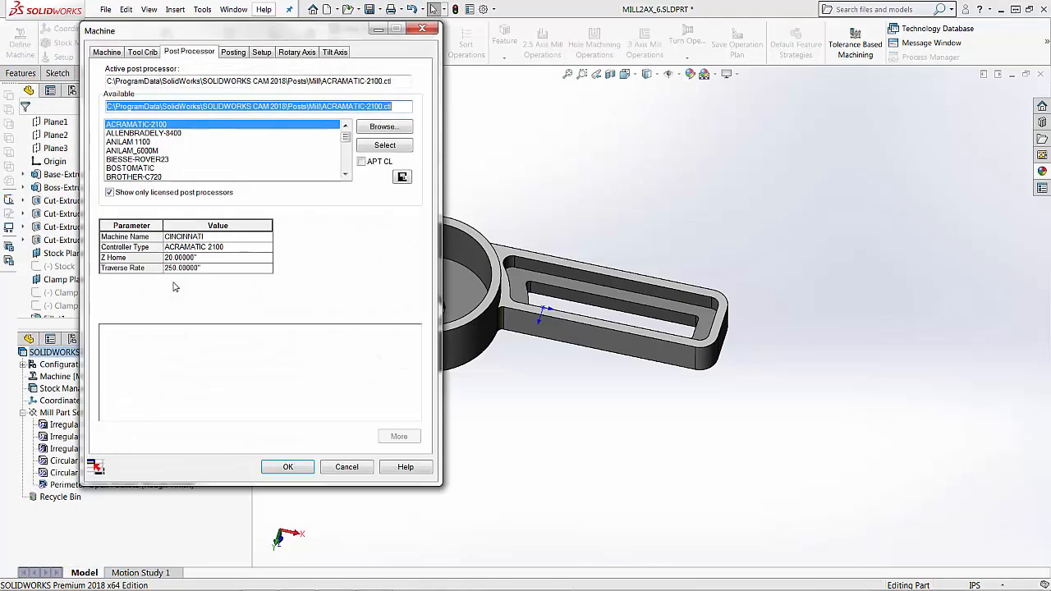
pyautogui.click(106, 52)
pyautogui.click(175, 52)
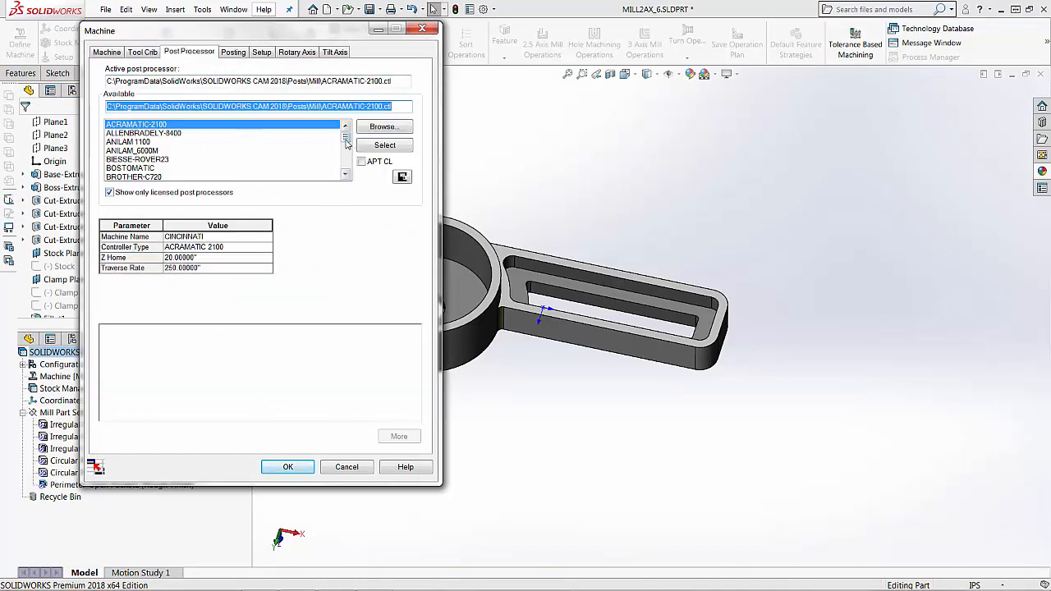
pyautogui.scroll(-8, 345, 141)
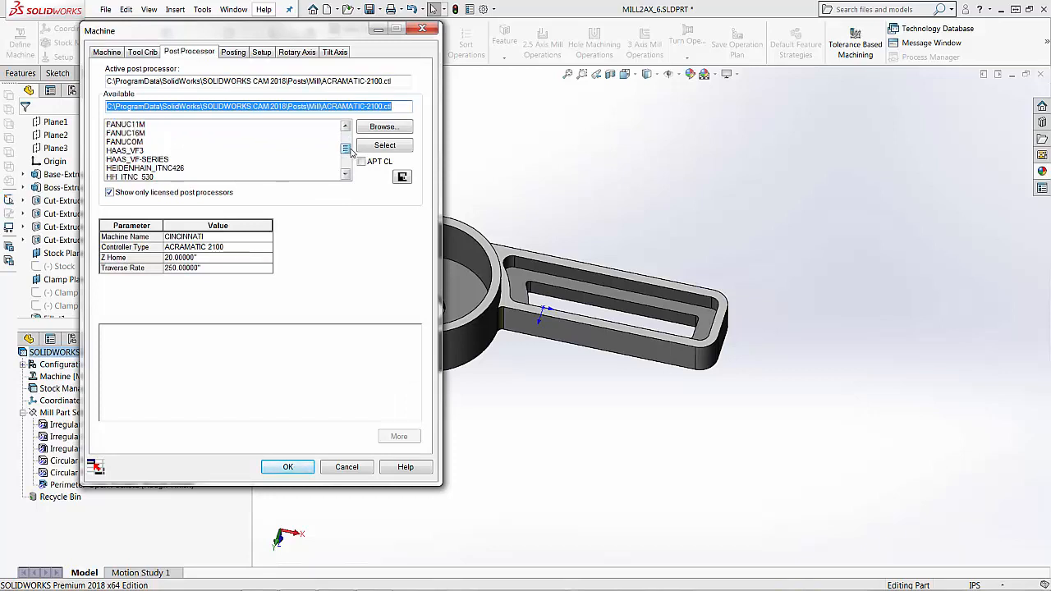
pyautogui.click(168, 151)
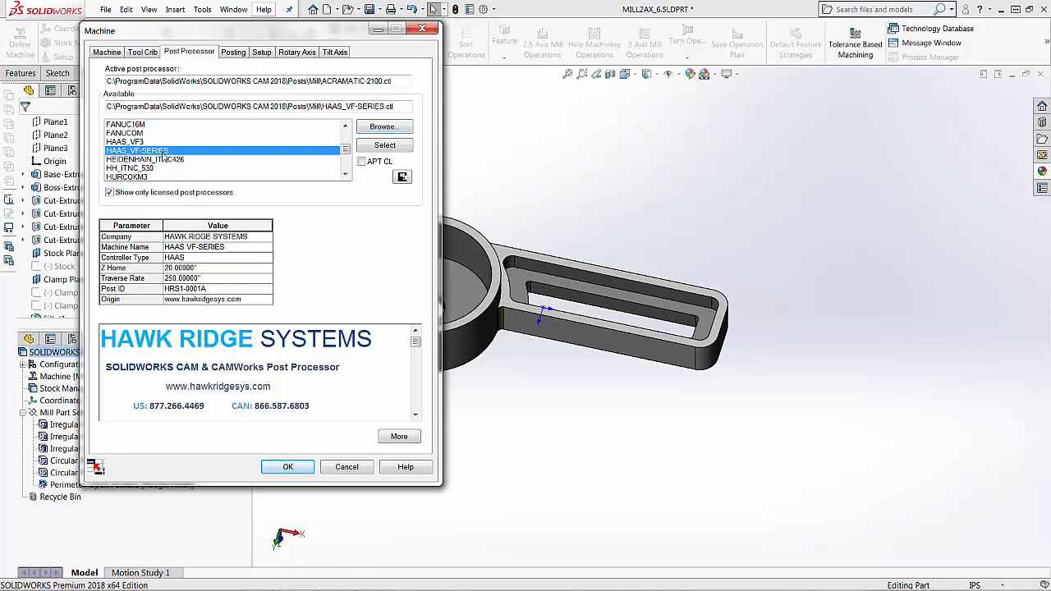
pyautogui.click(384, 147)
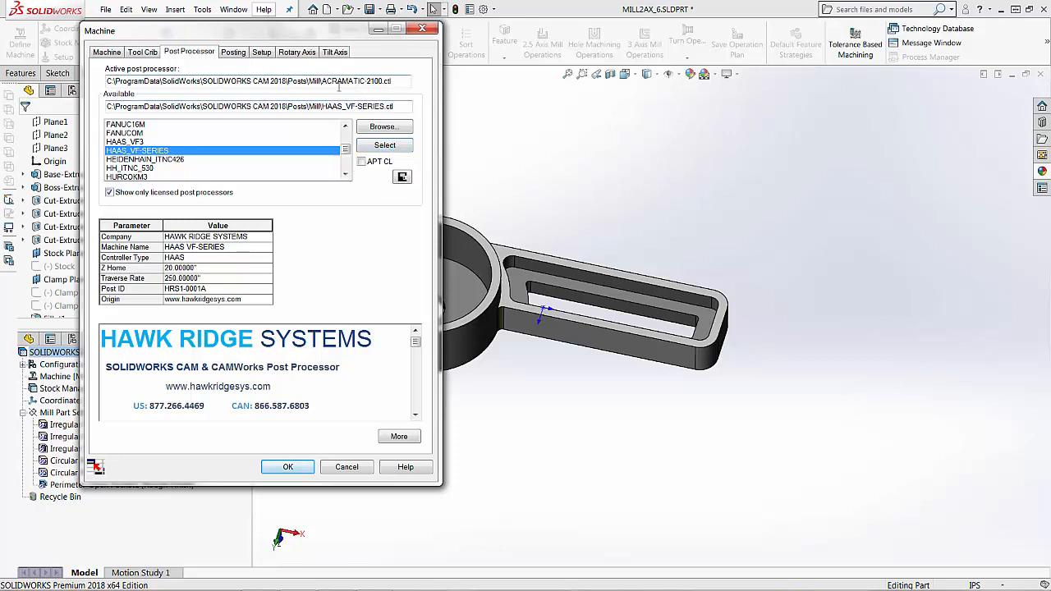
pyautogui.click(373, 145)
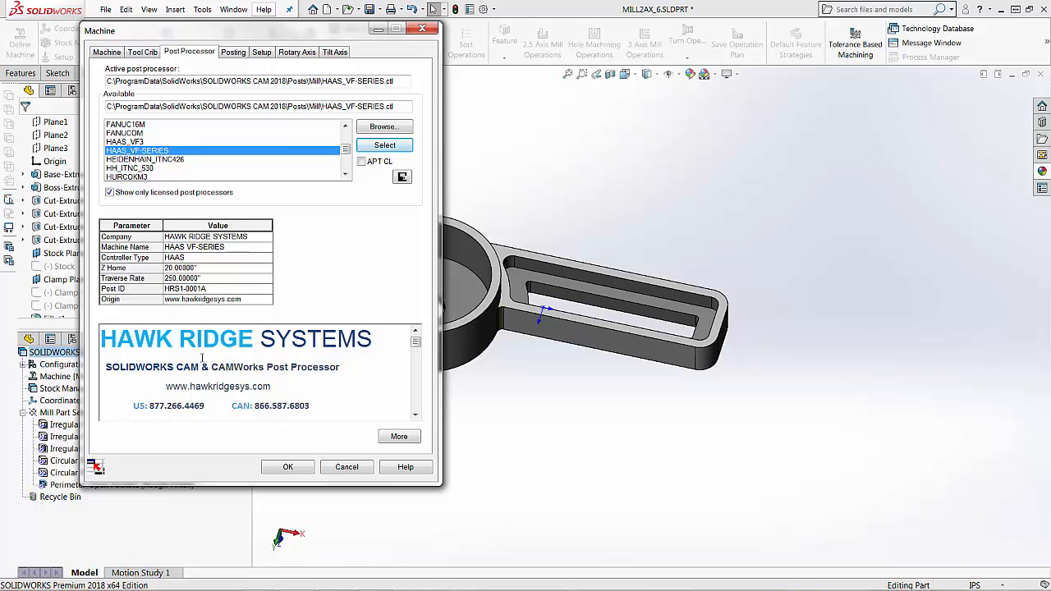
# - Read the HAAS_VF-SERIES post description, including its full controller description, and confirm the machine definition
pyautogui.click(416, 415)
pyautogui.click(416, 415)
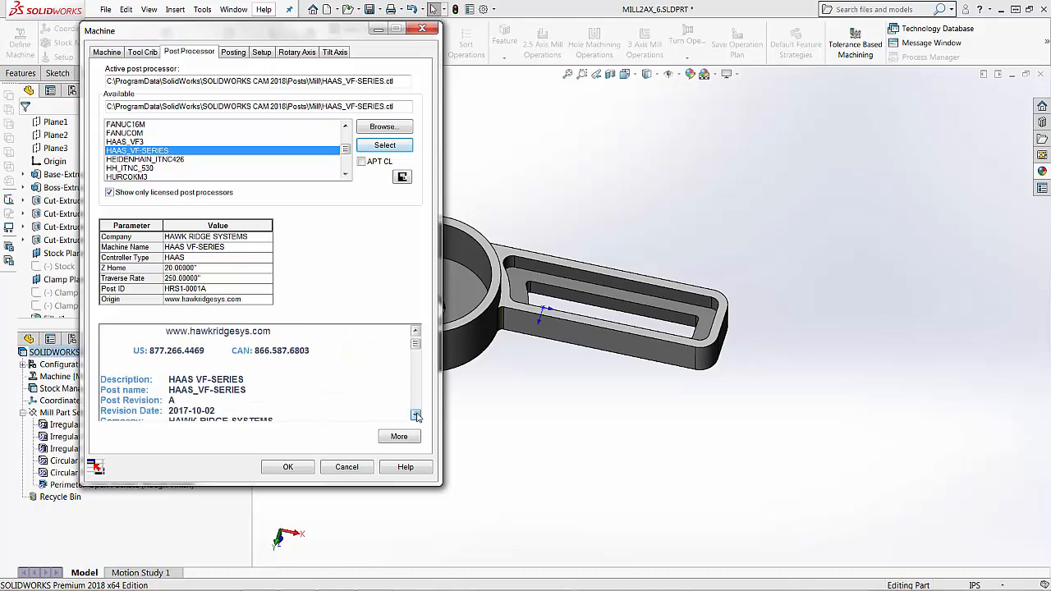
pyautogui.click(416, 415)
pyautogui.click(416, 415)
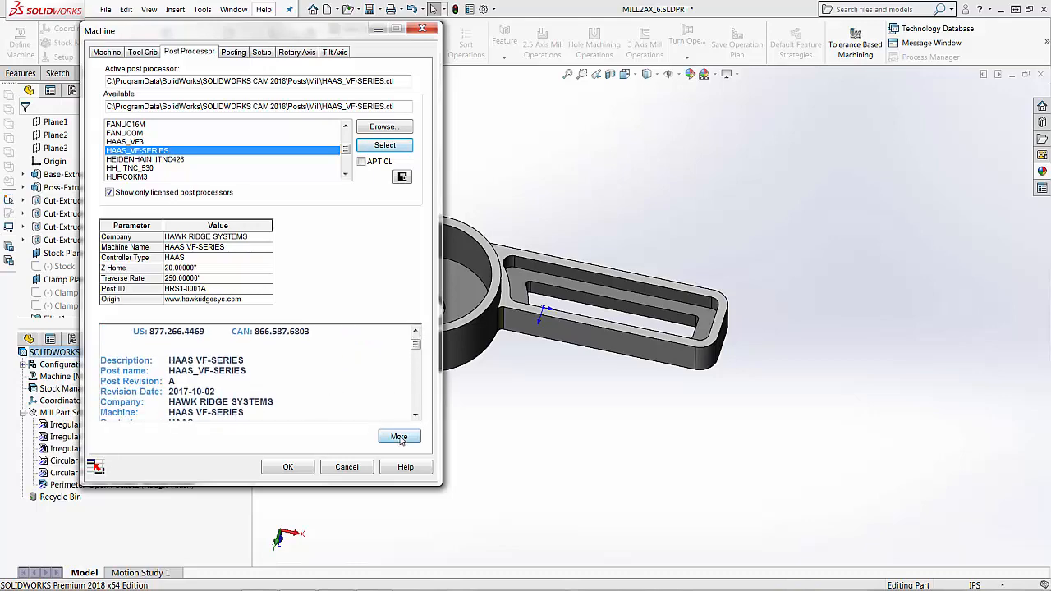
pyautogui.click(399, 436)
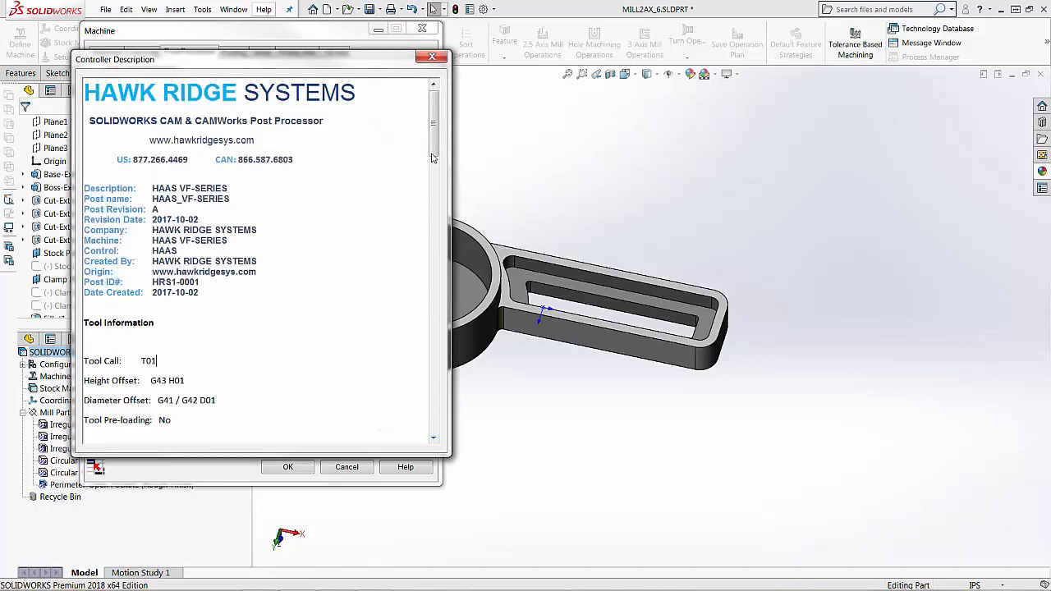
pyautogui.moveTo(434, 109)
pyautogui.mouseDown()
pyautogui.moveTo(444, 287)
pyautogui.moveTo(434, 345)
pyautogui.moveTo(436, 111)
pyautogui.mouseUp()
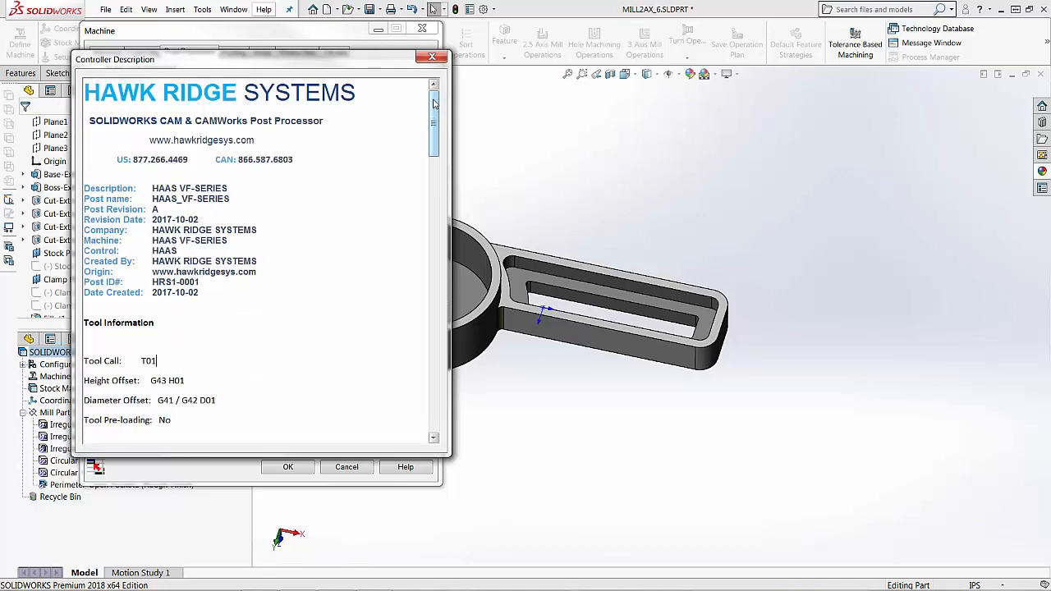
pyautogui.click(432, 57)
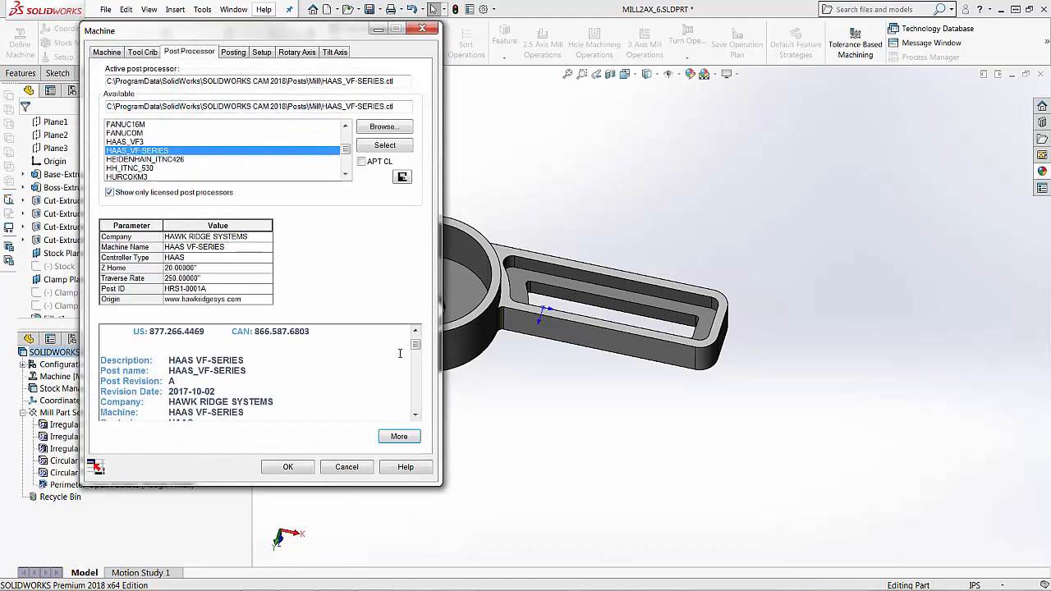
pyautogui.click(287, 467)
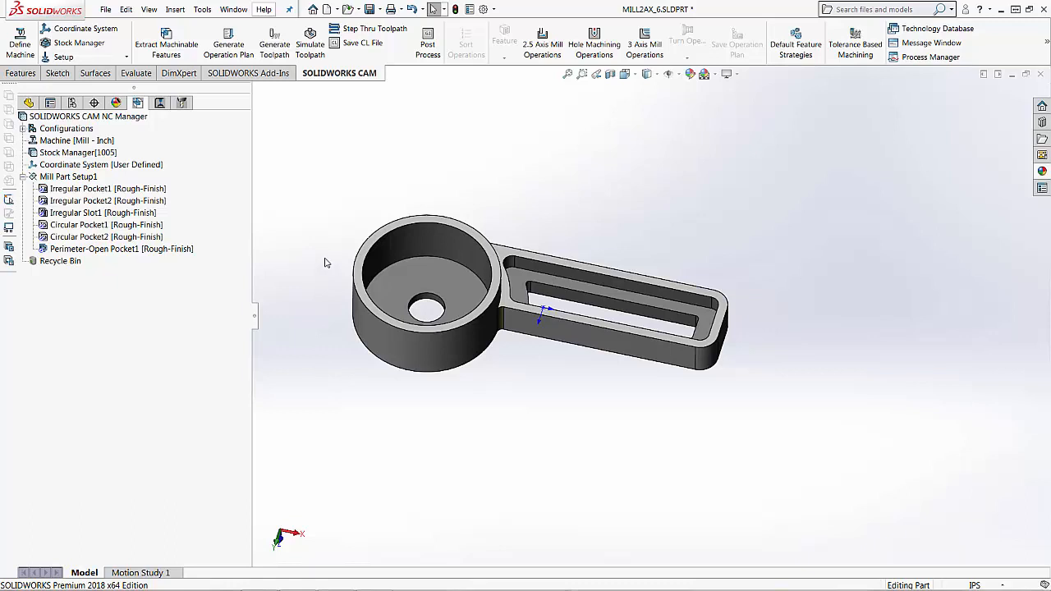
# - Generate the toolpaths for Mill Part Setup1, simulate them to the end, and compare the machined result with the design part from several angles
pyautogui.click(276, 49)
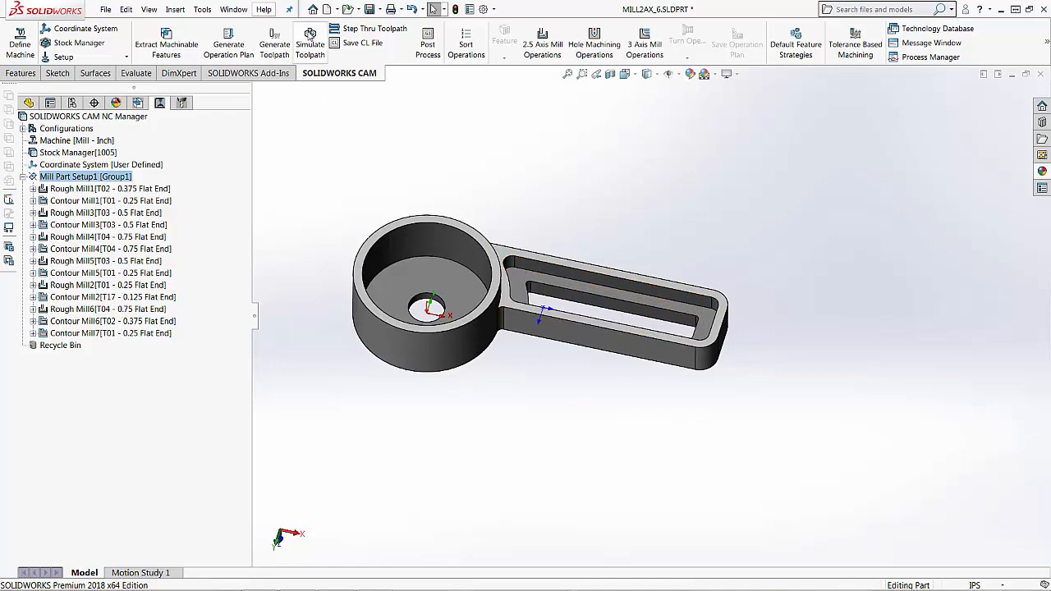
pyautogui.click(311, 48)
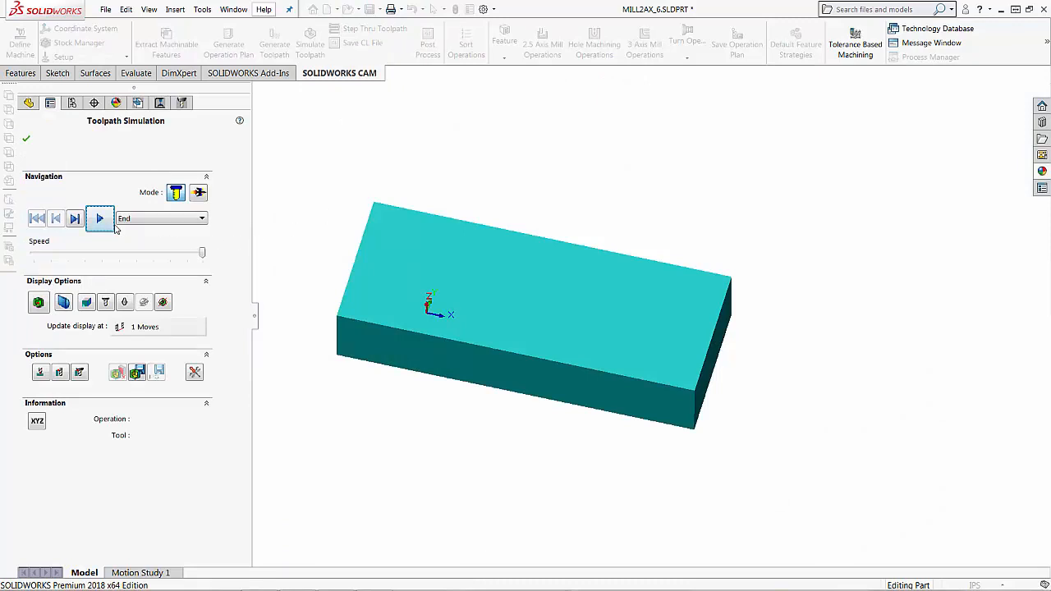
pyautogui.click(99, 219)
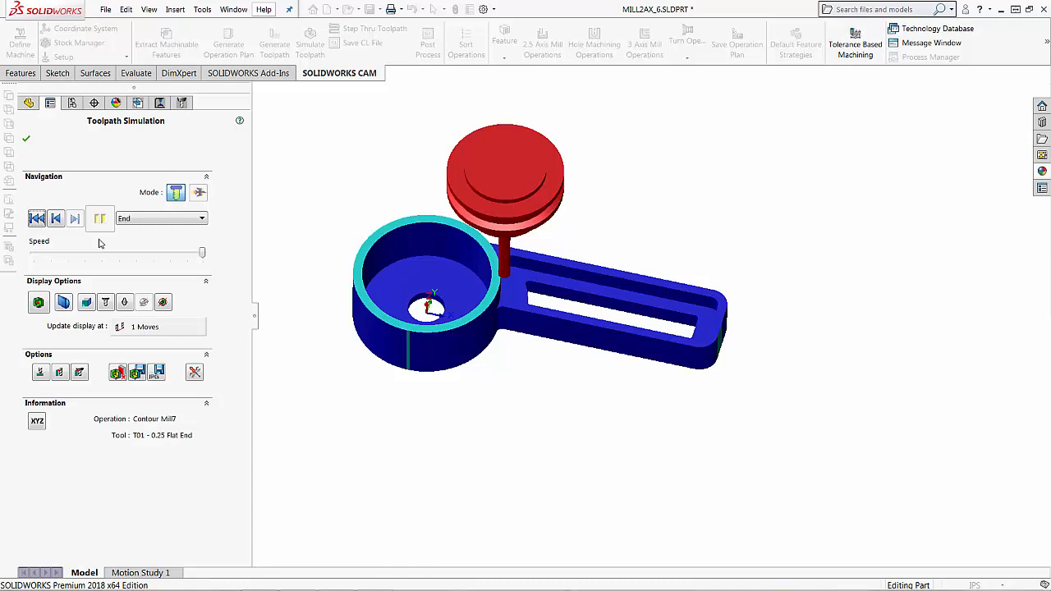
pyautogui.click(38, 303)
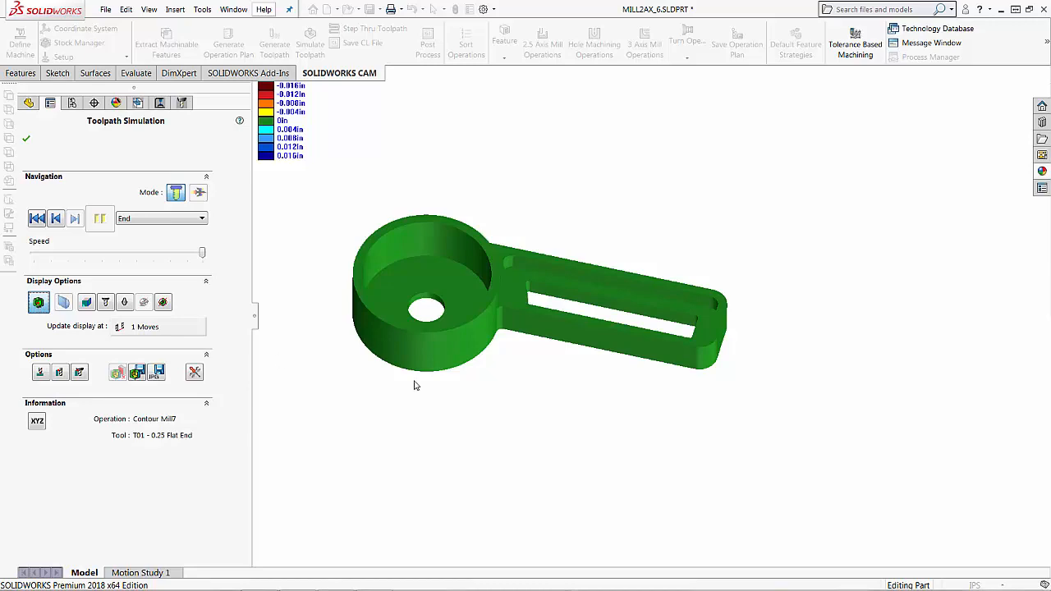
pyautogui.moveTo(530, 232); pyautogui.dragTo(542, 171, button='middle')
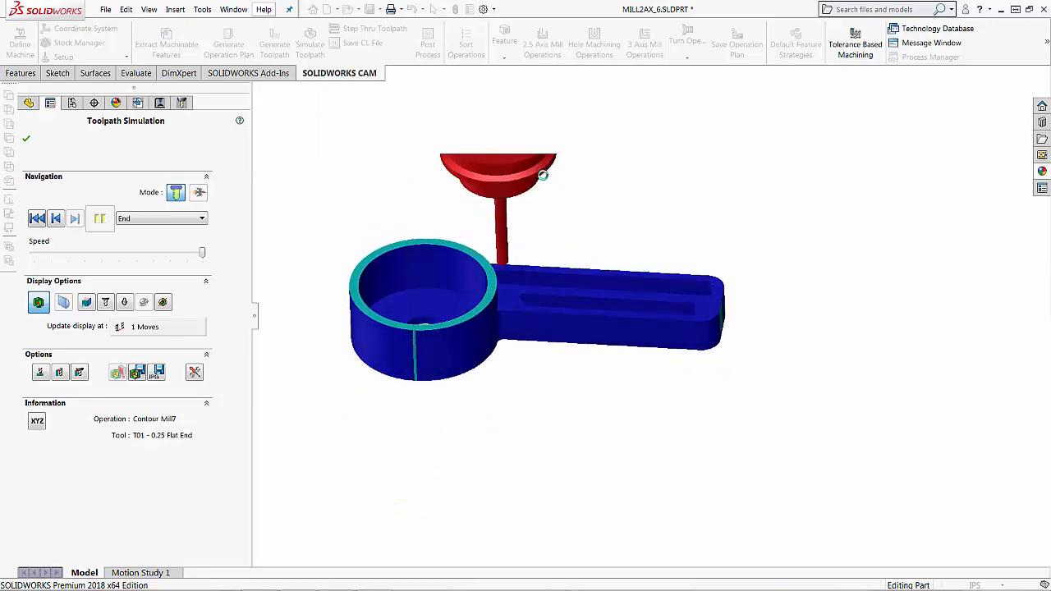
pyautogui.moveTo(497, 380); pyautogui.dragTo(507, 463, button='middle')
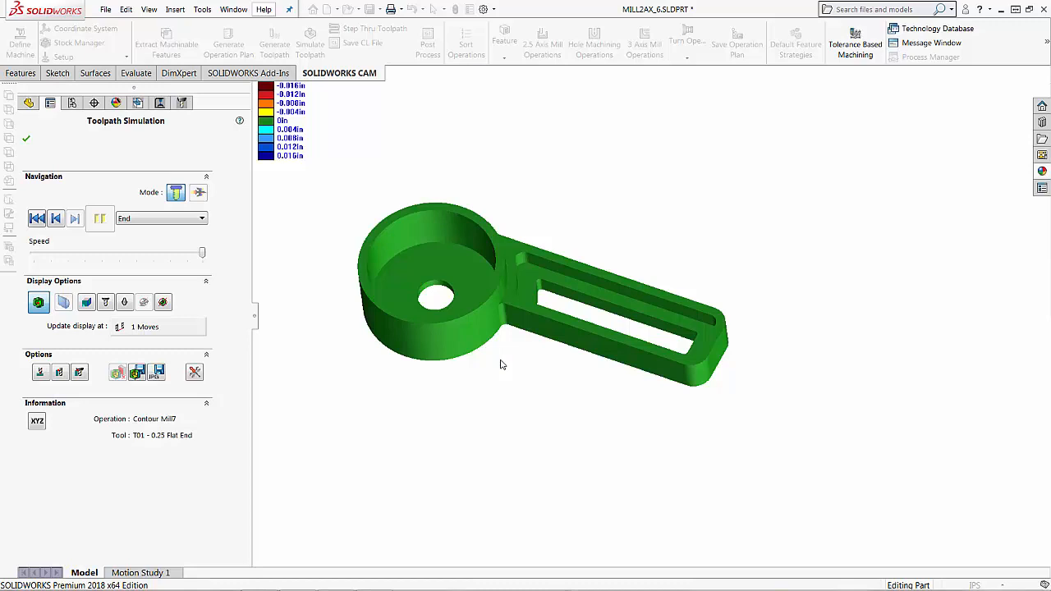
pyautogui.click(27, 141)
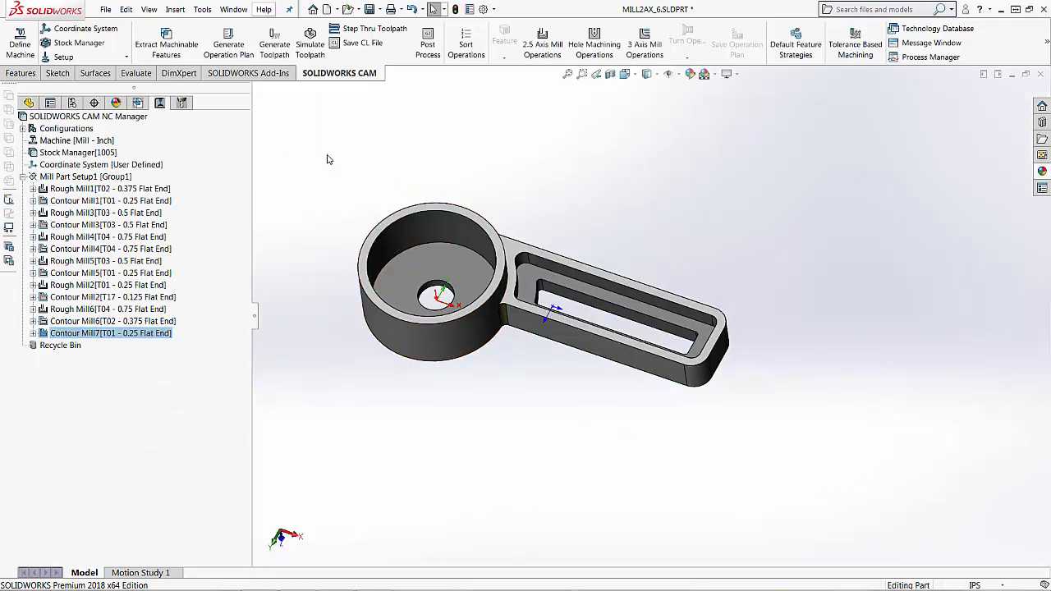
# - Post process the operations to MILL2AX_6.txt on the desktop in HAAS_VF-SERIES format, generating the complete NC code without centerline output
pyautogui.click(428, 49)
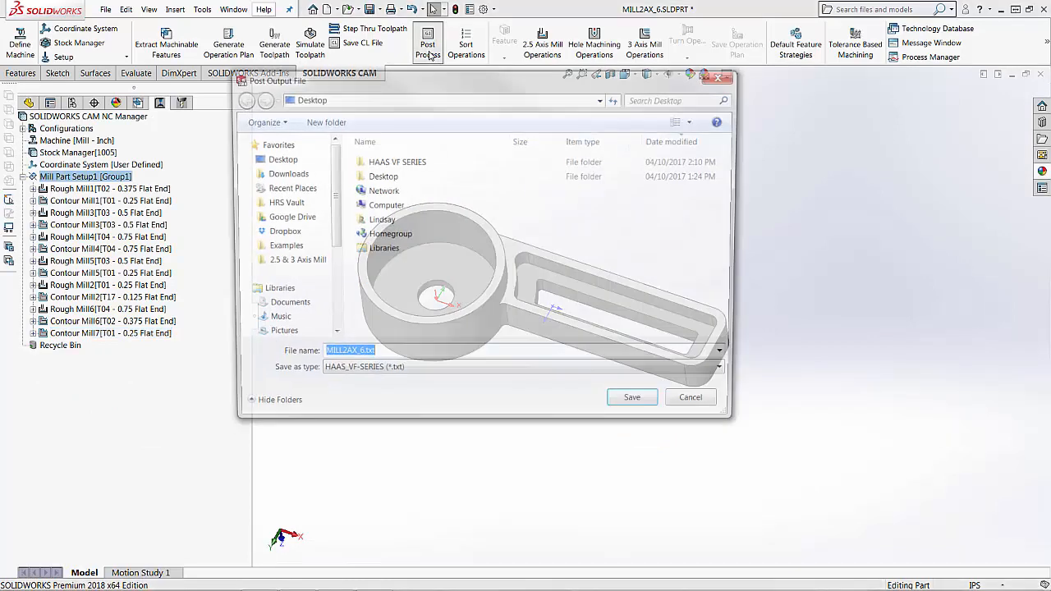
pyautogui.click(636, 407)
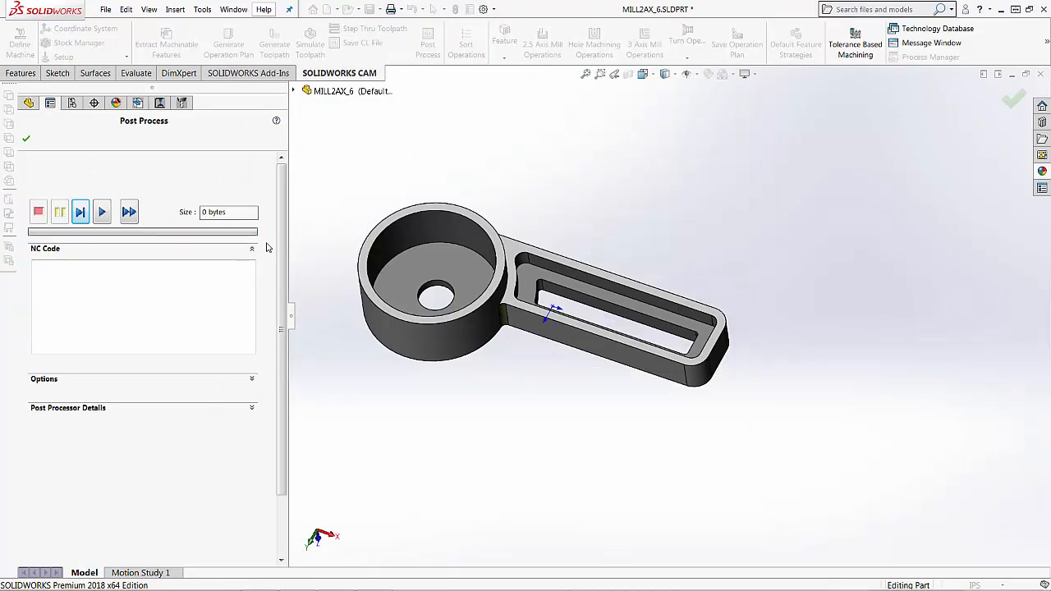
pyautogui.click(252, 380)
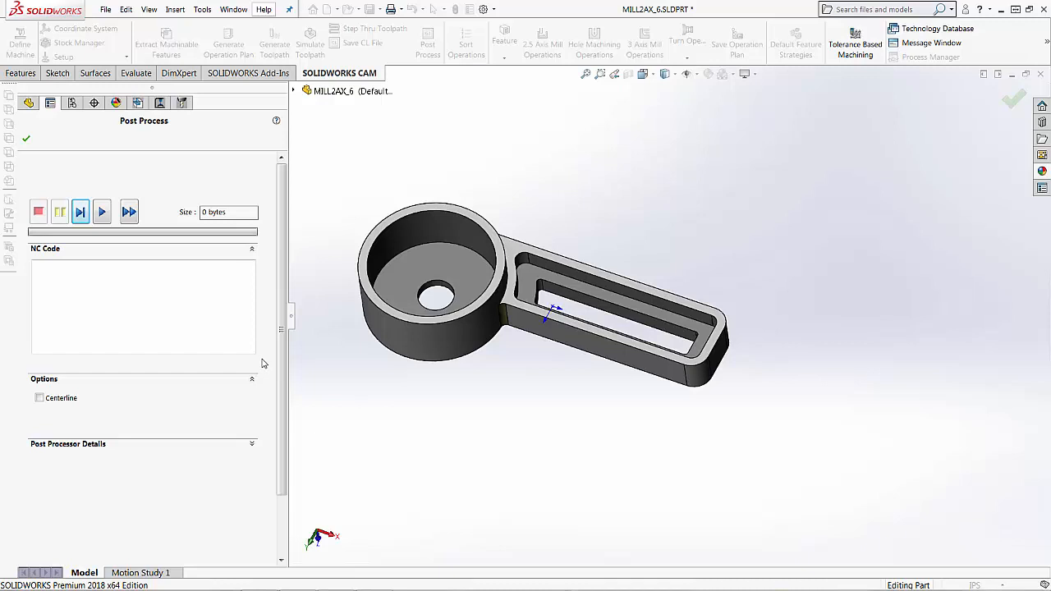
pyautogui.click(253, 379)
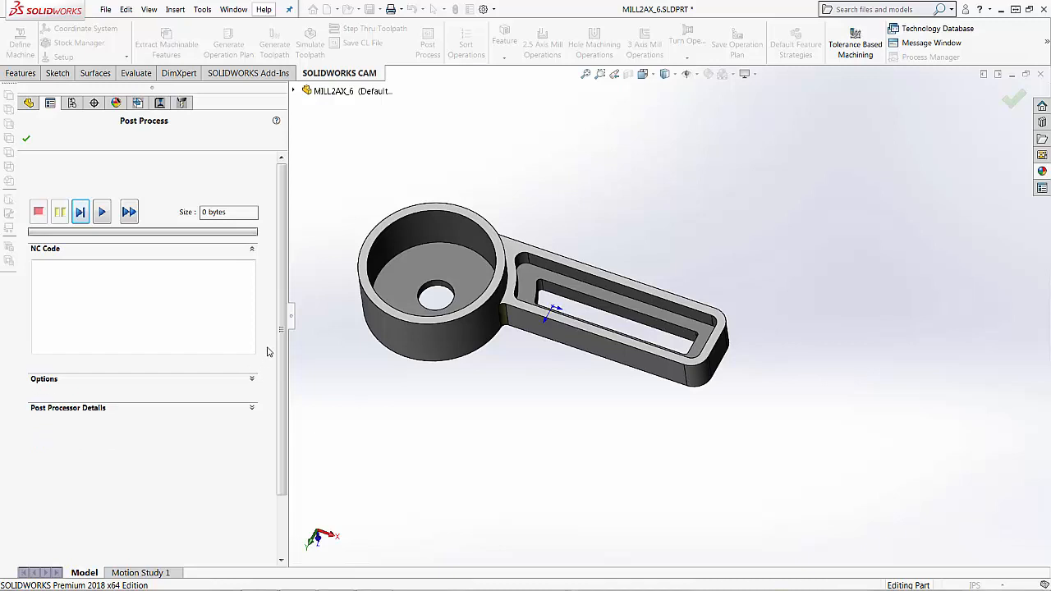
pyautogui.click(103, 212)
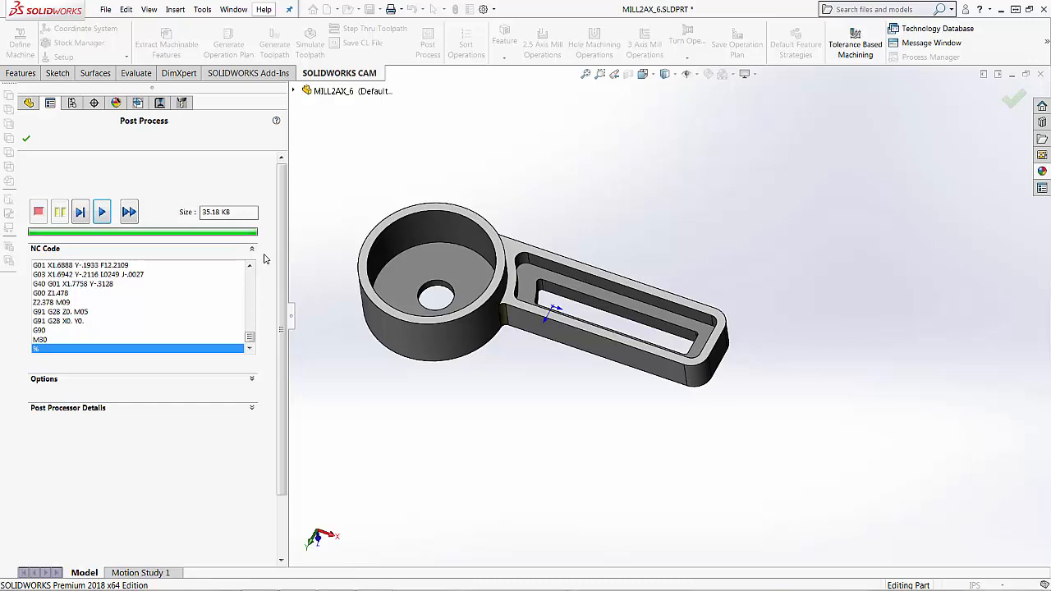
pyautogui.click(26, 141)
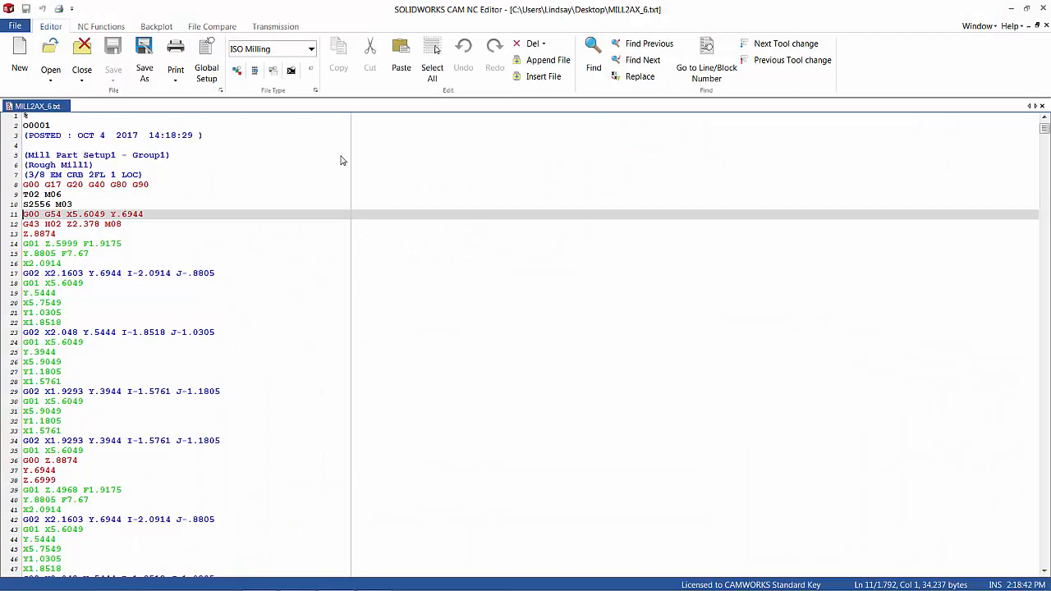
# - Review the opening blocks of the posted G-code in MILL2AX_6.txt, and set the file type to Haas Milling
pyautogui.scroll(-7, 443, 322)
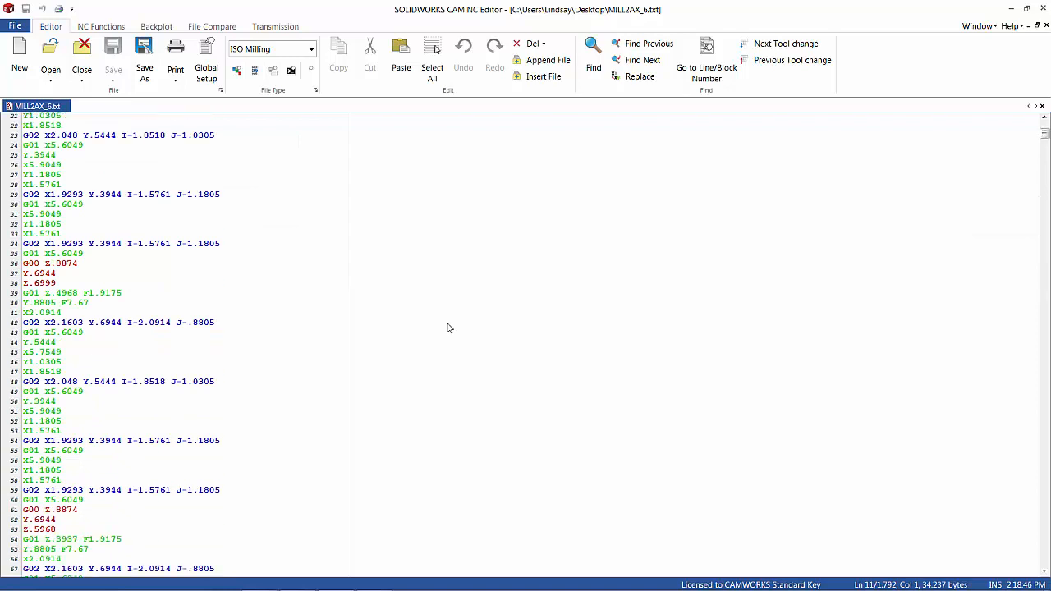
pyautogui.scroll(-4, 447, 324)
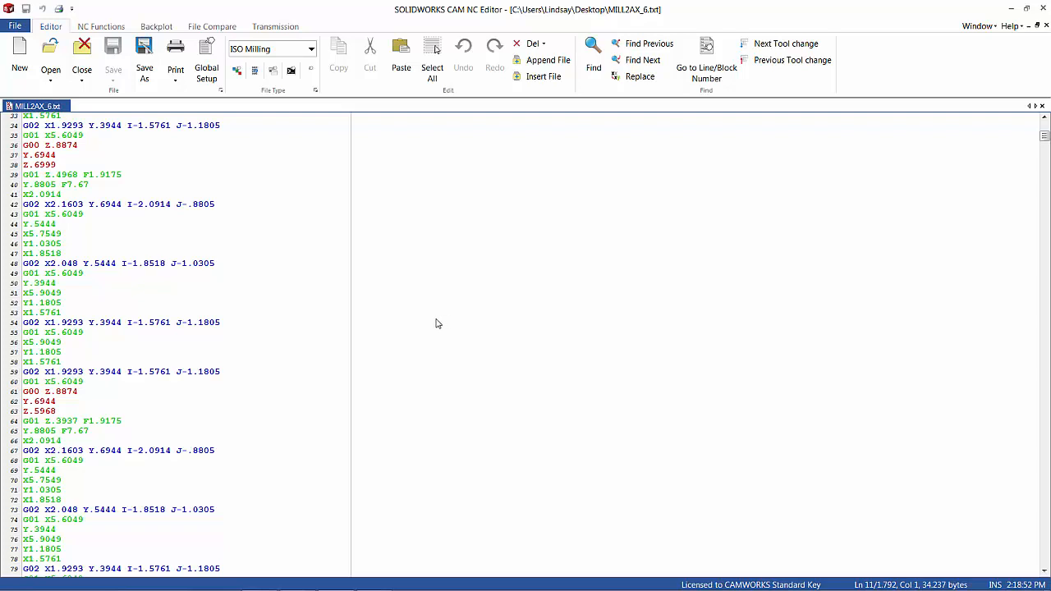
pyautogui.scroll(4, 436, 324)
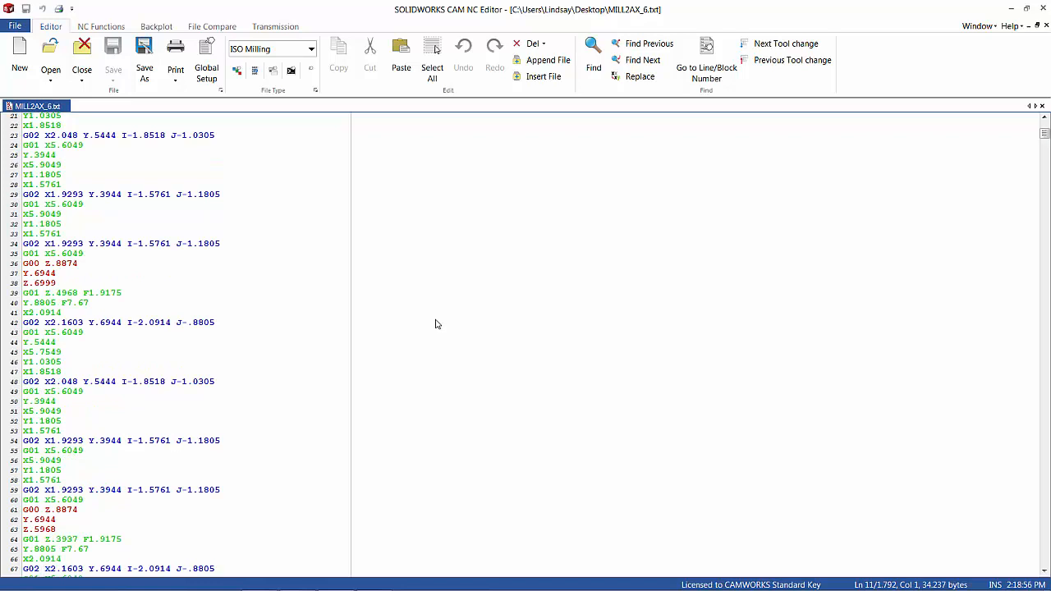
pyautogui.scroll(5, 436, 324)
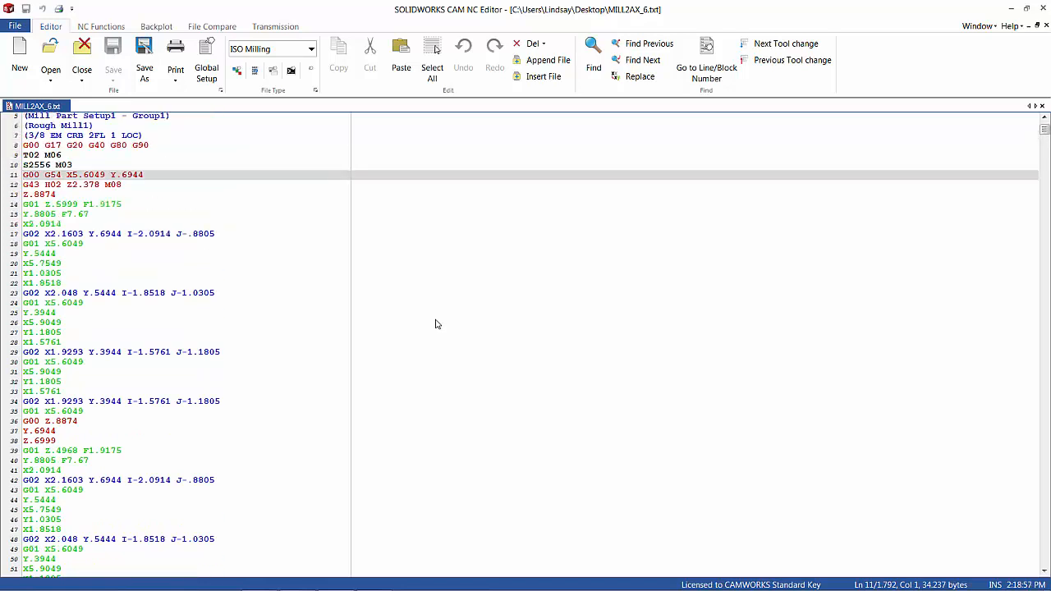
pyautogui.scroll(2, 436, 323)
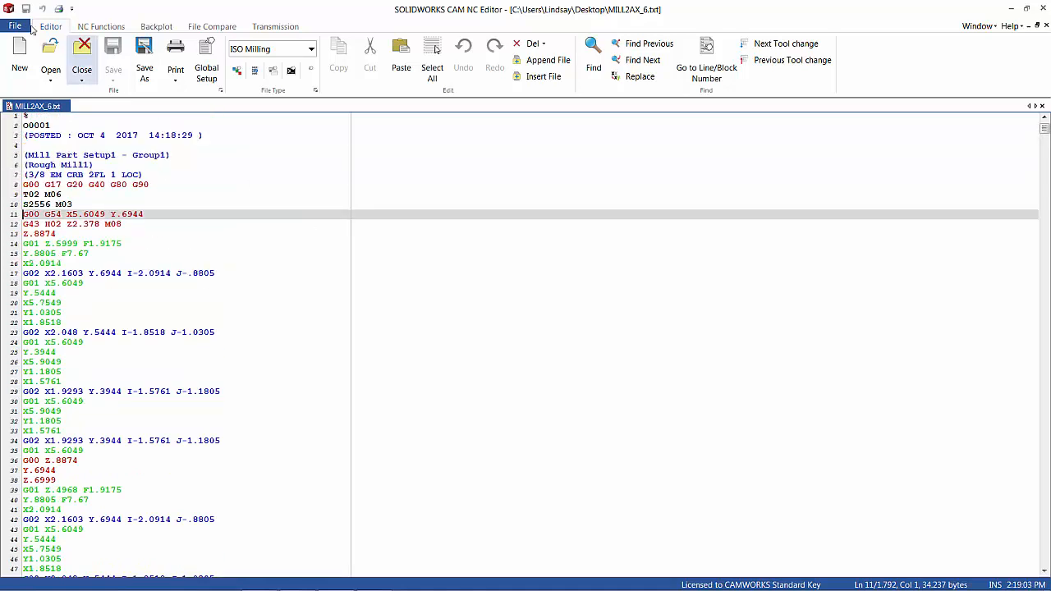
pyautogui.click(311, 51)
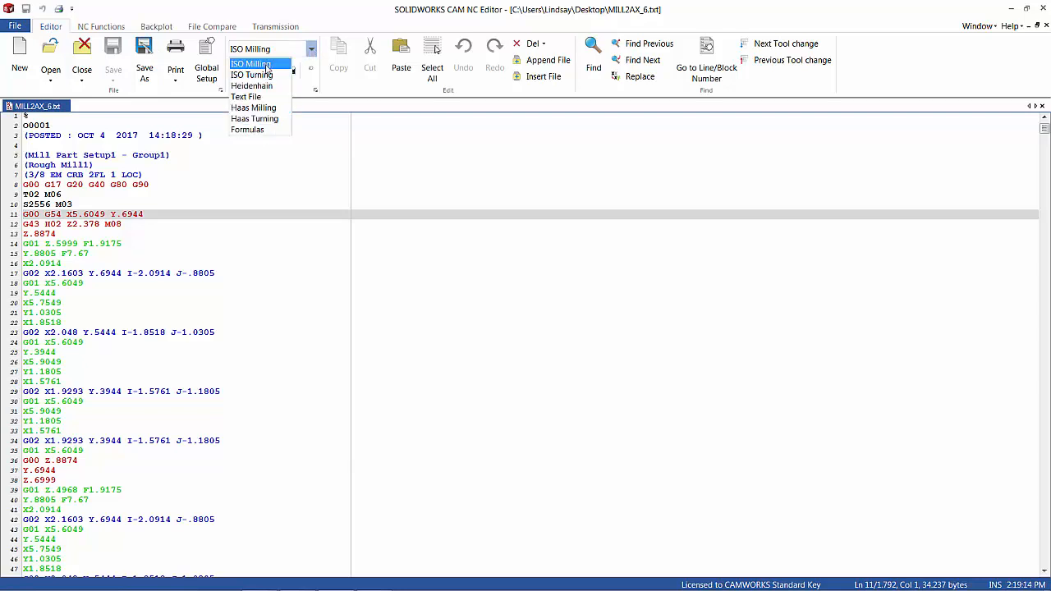
pyautogui.click(257, 109)
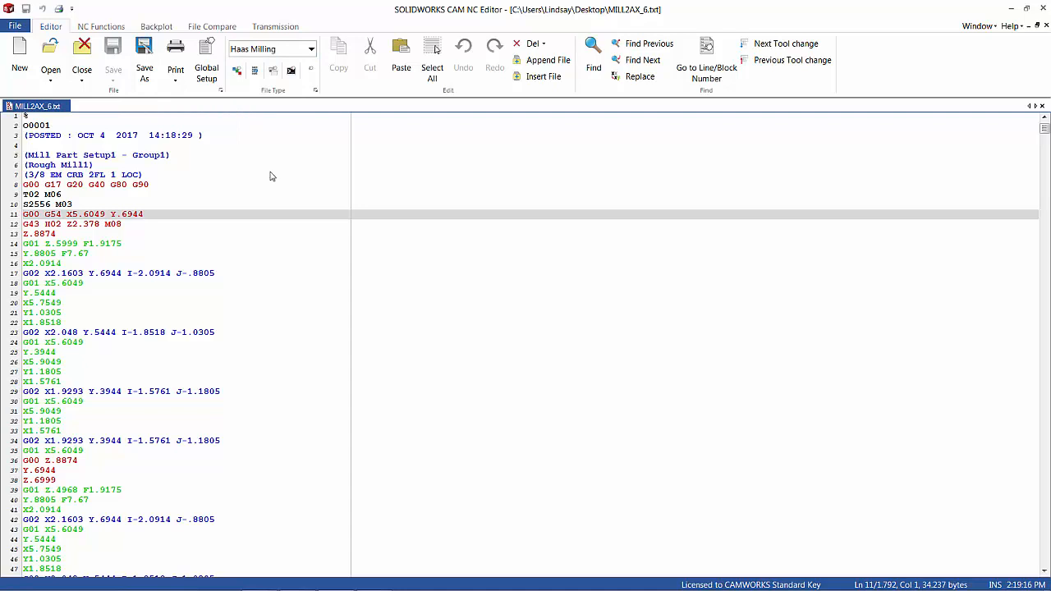
# - Open a backplot of the MILL2AX_6.txt code and play the toolpath animation from the first line
pyautogui.click(154, 28)
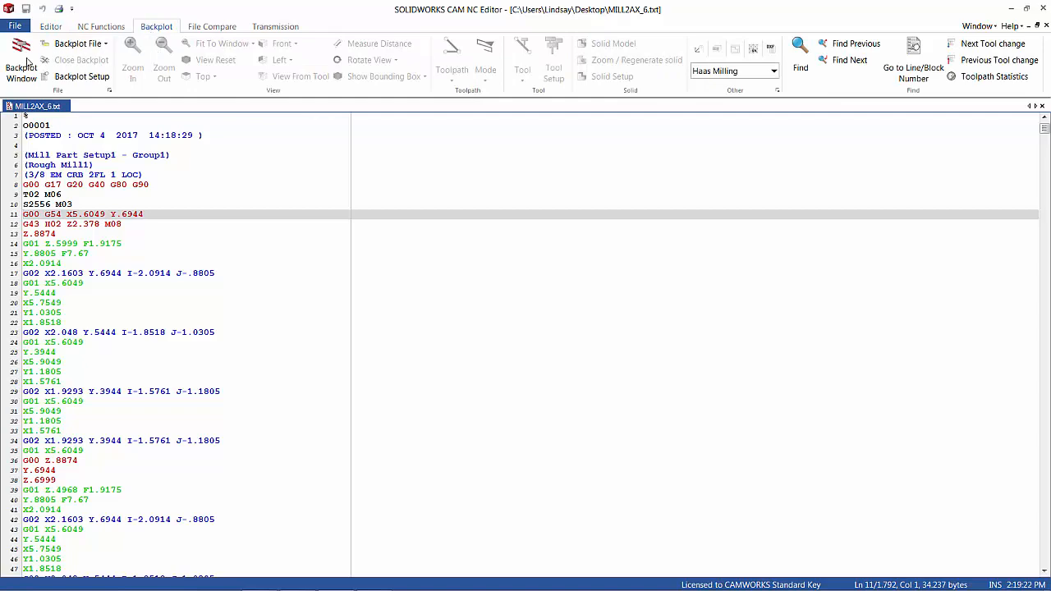
pyautogui.click(23, 62)
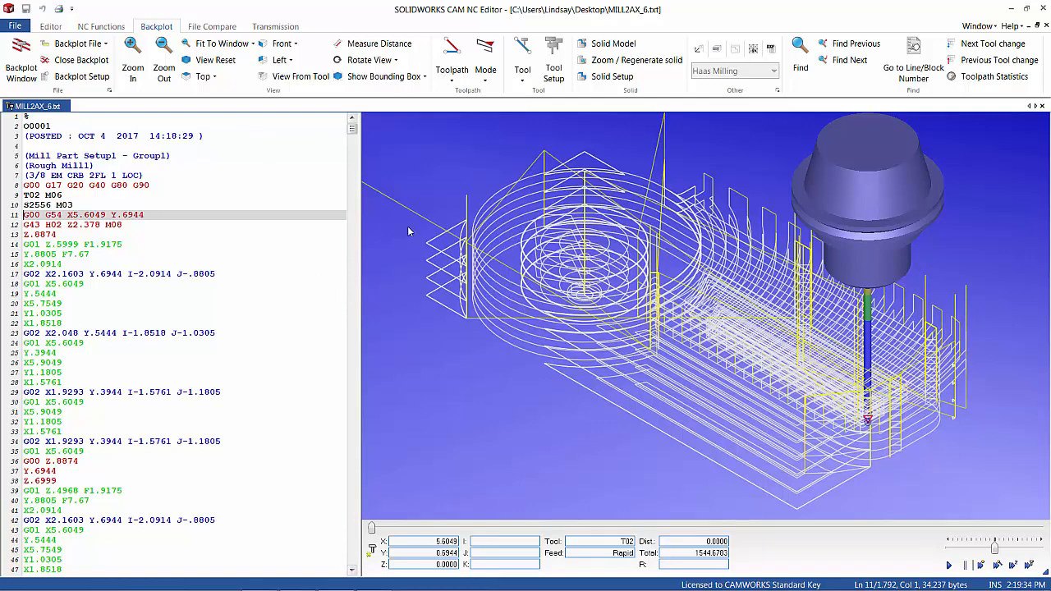
pyautogui.click(178, 118)
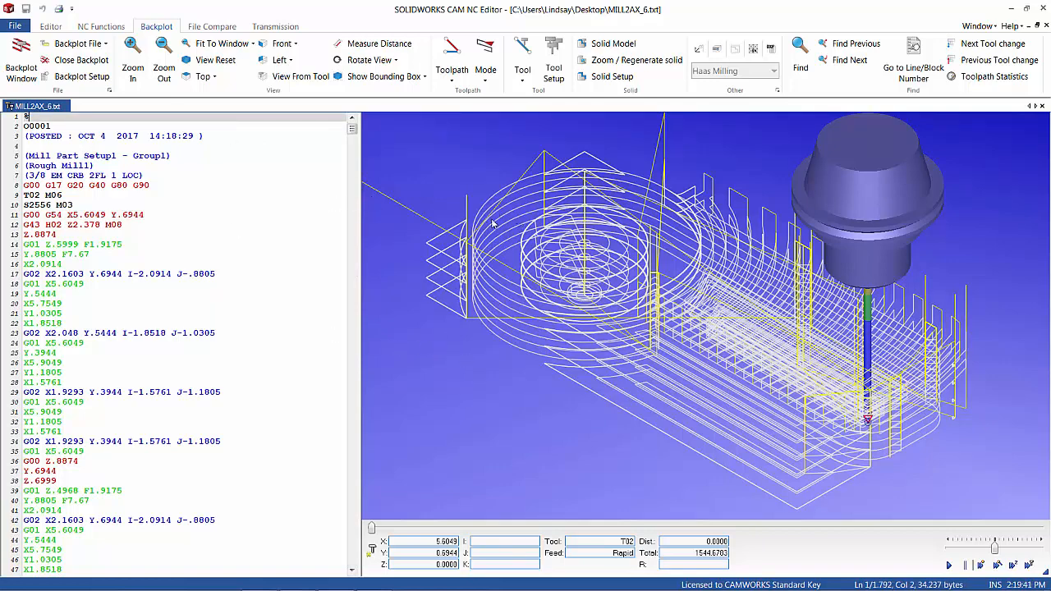
pyautogui.click(948, 565)
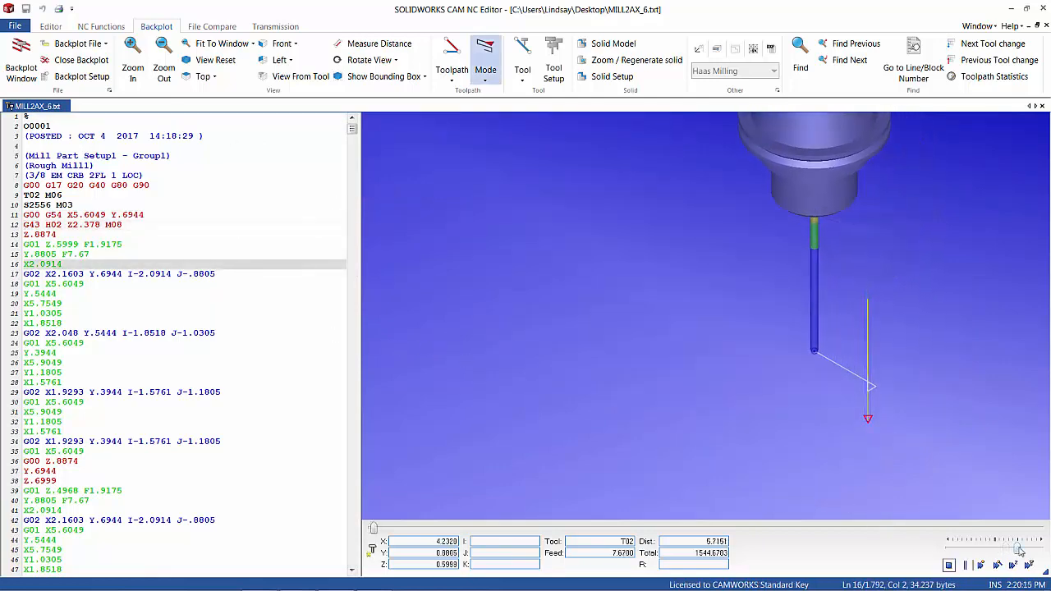